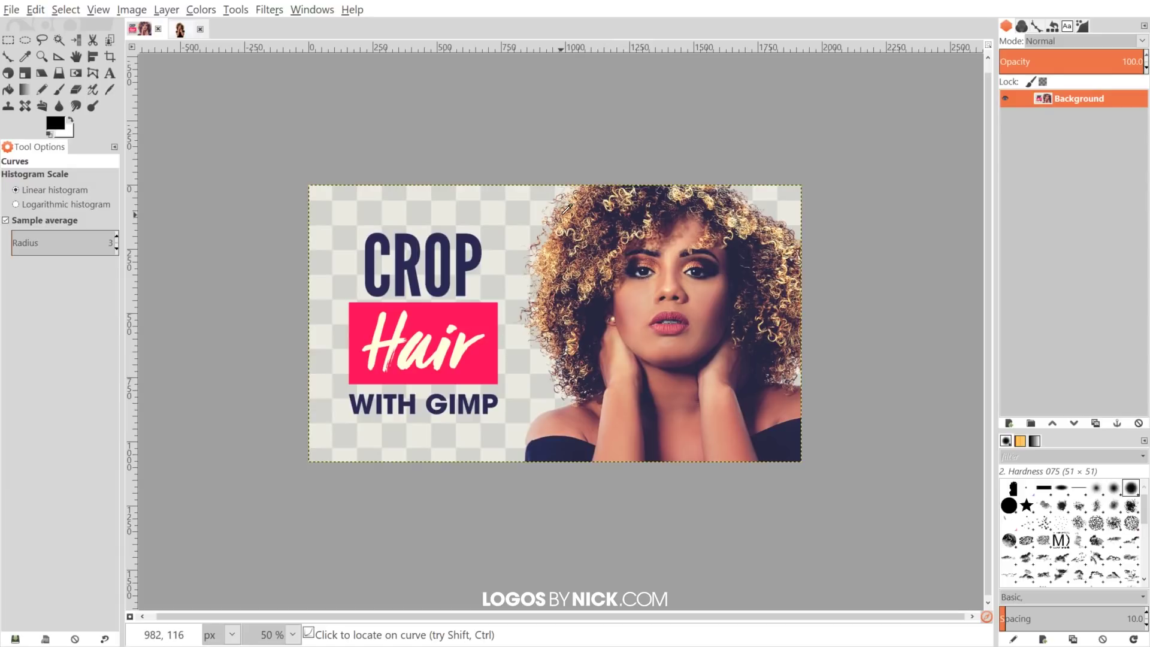
# Step: Switch to the open portrait of the curly-haired woman on the light background
pyautogui.click(178, 28)
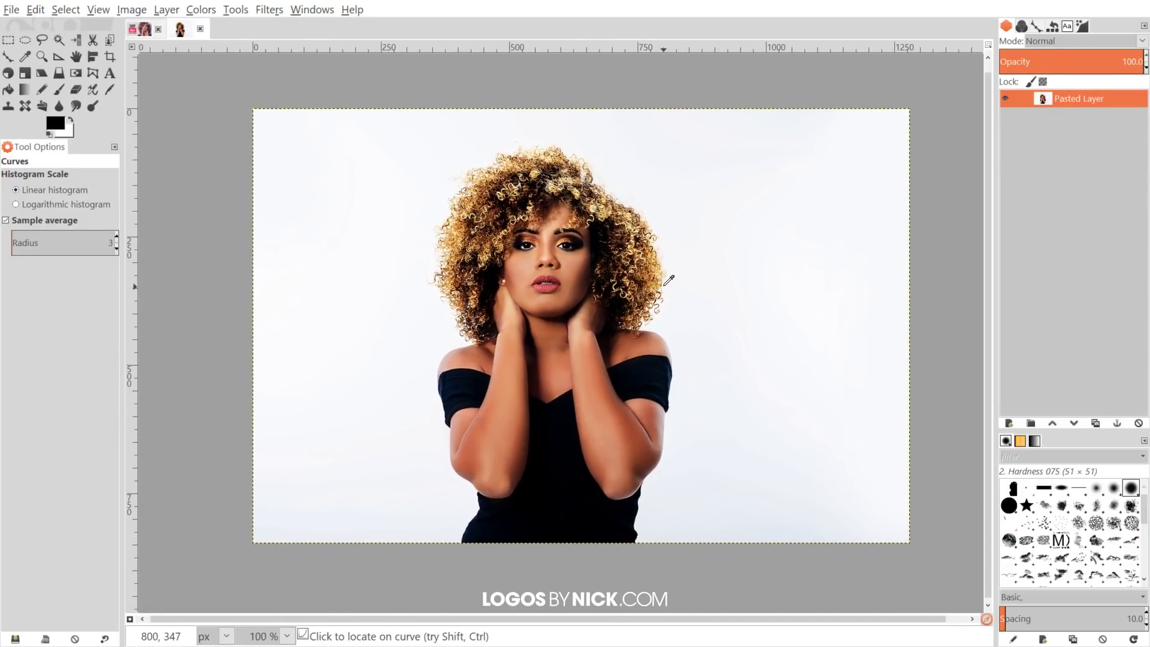
pyautogui.moveTo(645, 280); pyautogui.dragTo(636, 286)
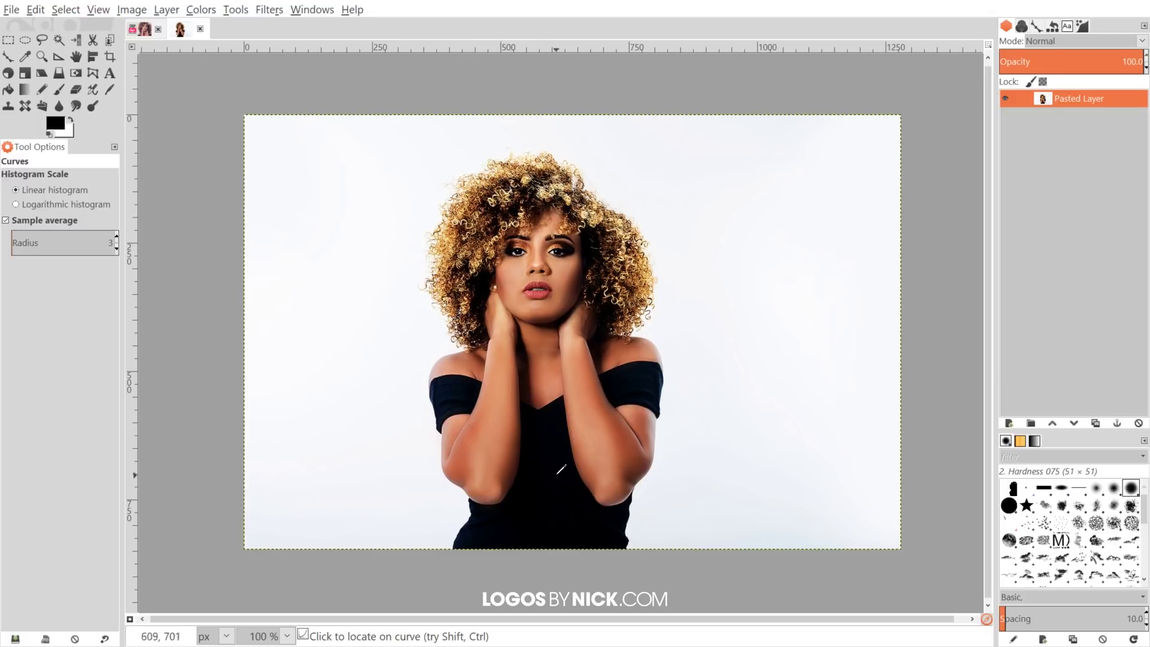
pyautogui.moveTo(557, 388); pyautogui.dragTo(556, 394)
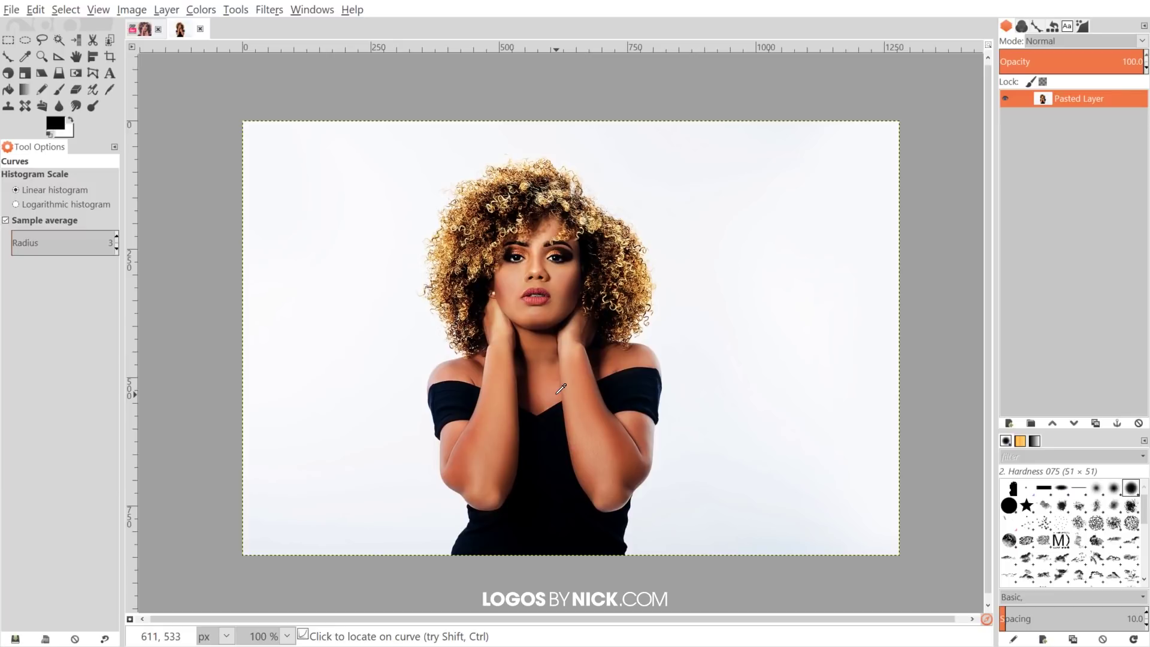
pyautogui.moveTo(617, 308); pyautogui.dragTo(620, 306)
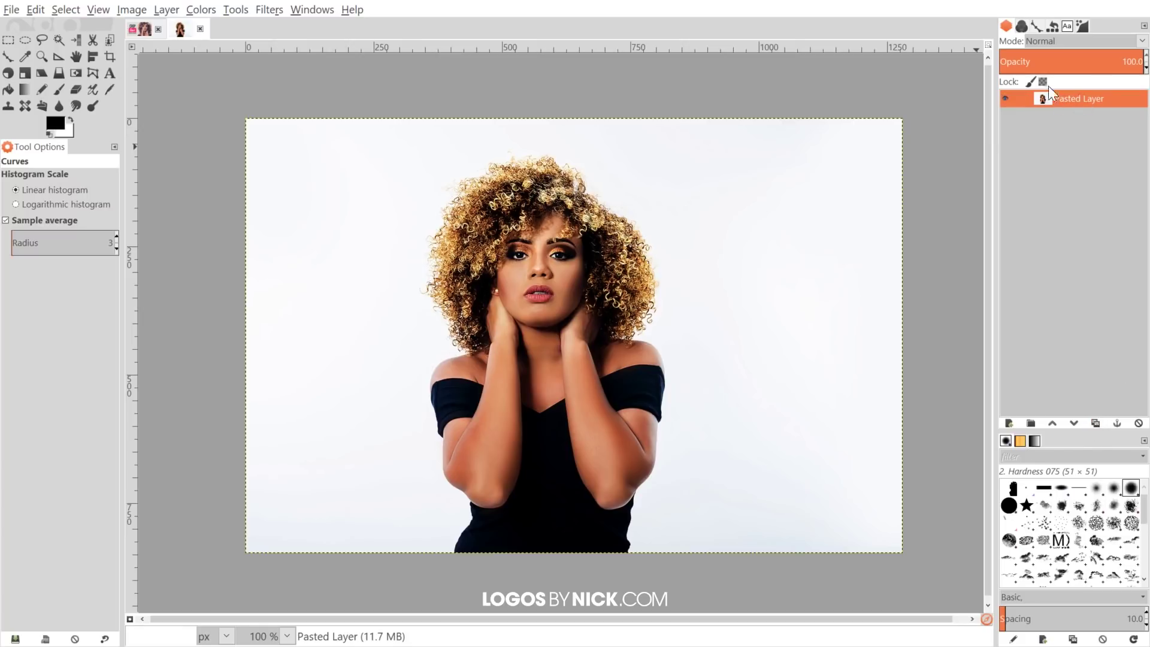
# Step: Duplicate the portrait layer twice and hide the original Pasted Layer
pyautogui.click(1094, 421)
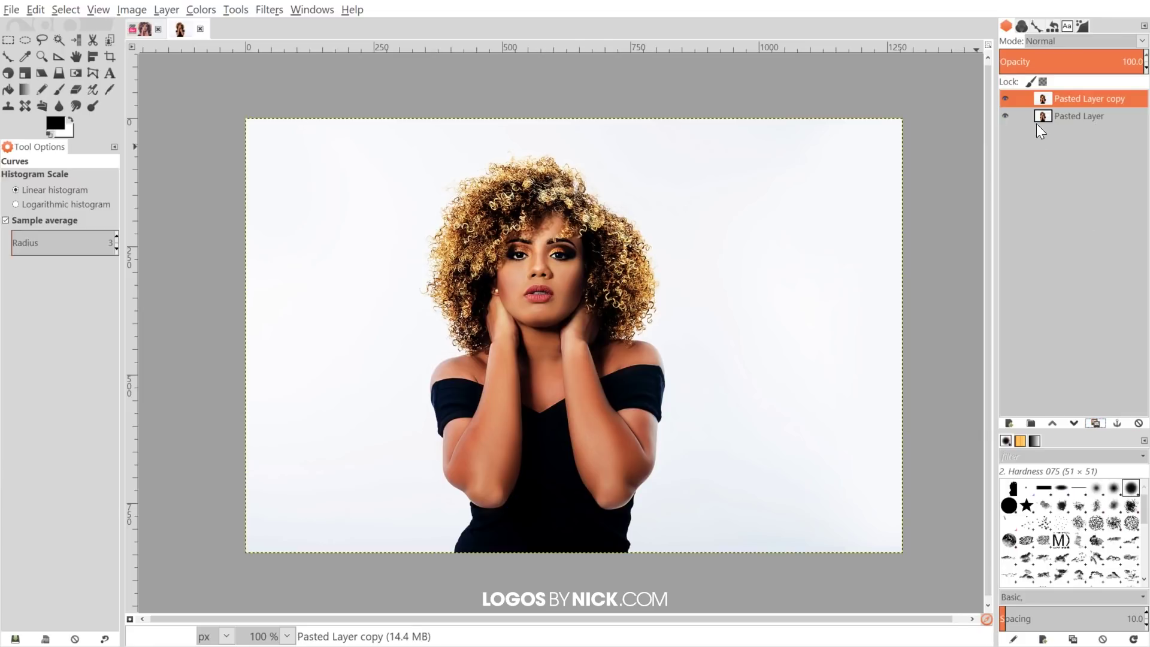
pyautogui.click(1005, 115)
pyautogui.click(1096, 422)
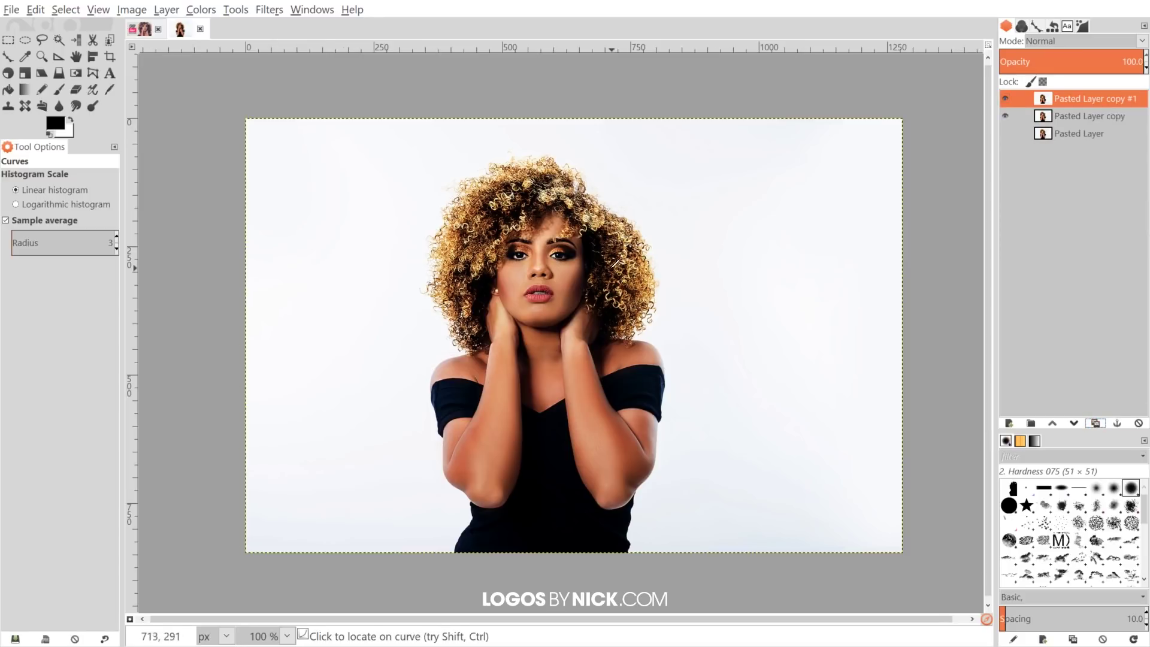
# Step: Raise the top layer copy's saturation to 100 with Hue-Saturation
pyautogui.moveTo(611, 267); pyautogui.dragTo(613, 270)
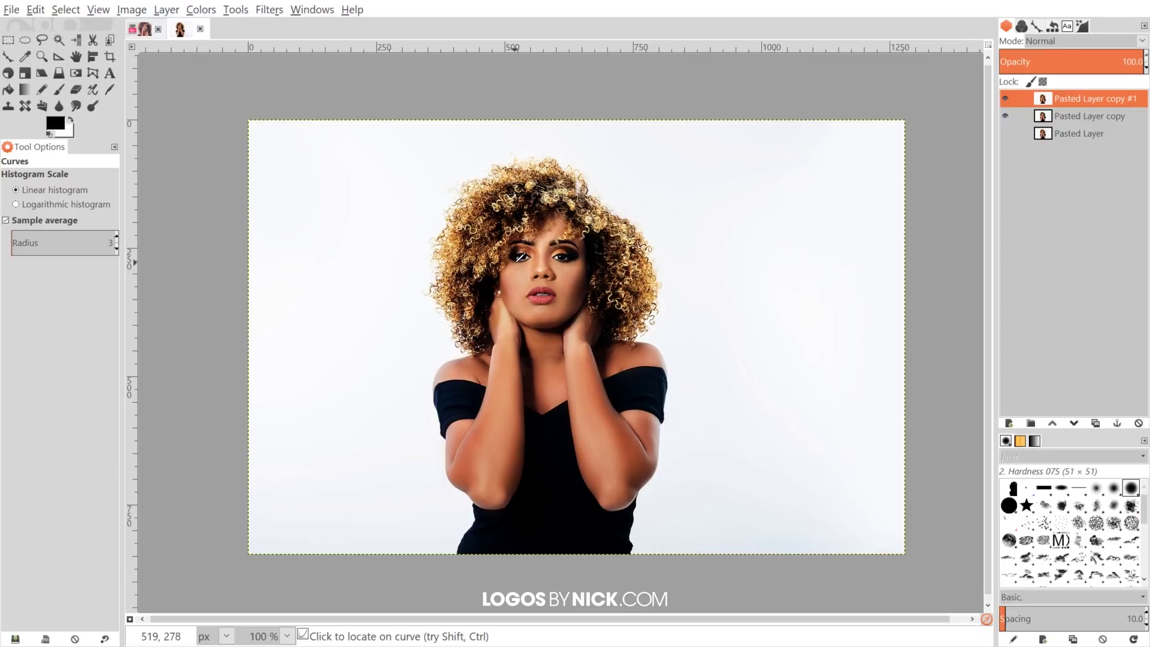
pyautogui.click(200, 9)
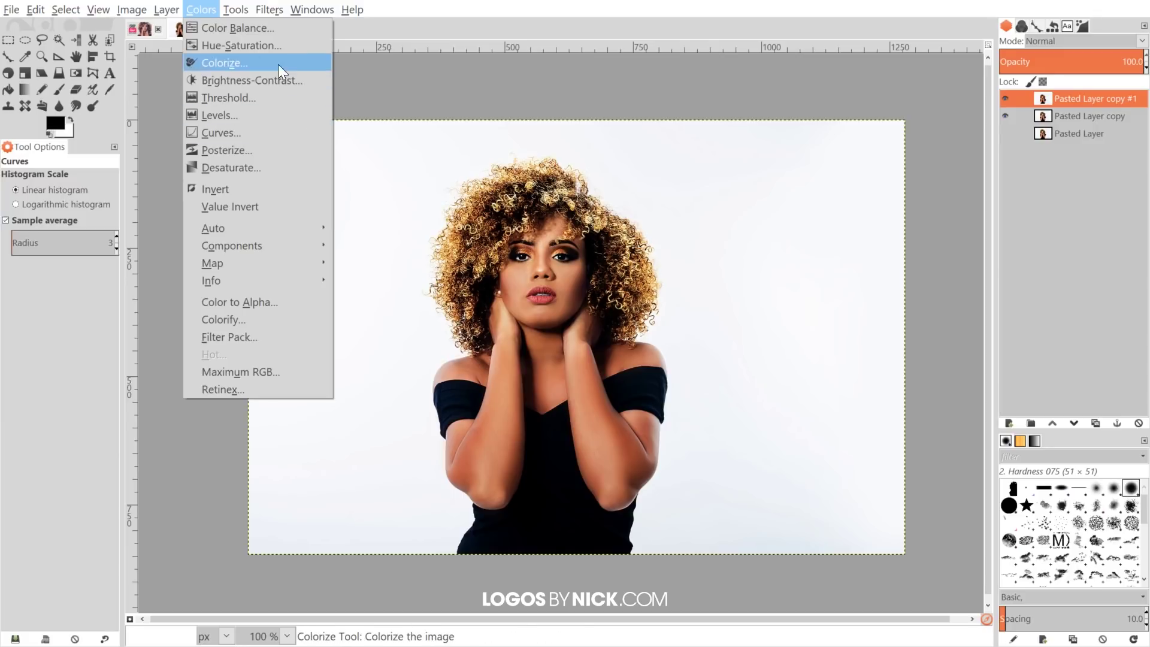
pyautogui.click(257, 45)
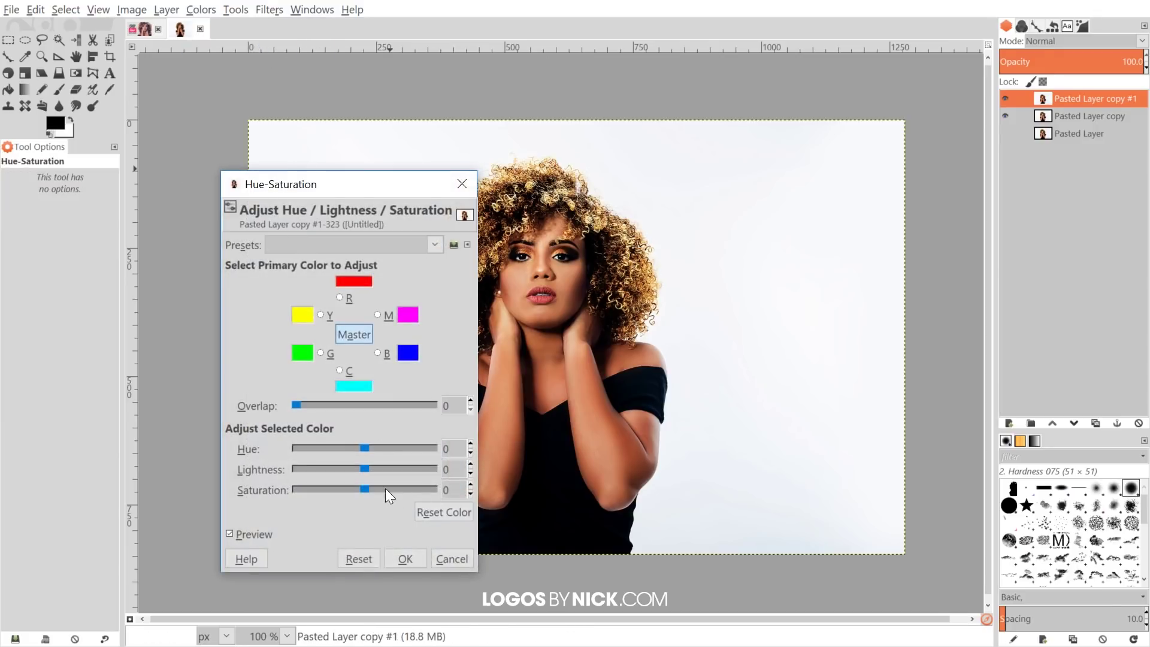
pyautogui.click(365, 488)
pyautogui.moveTo(365, 488); pyautogui.dragTo(492, 500)
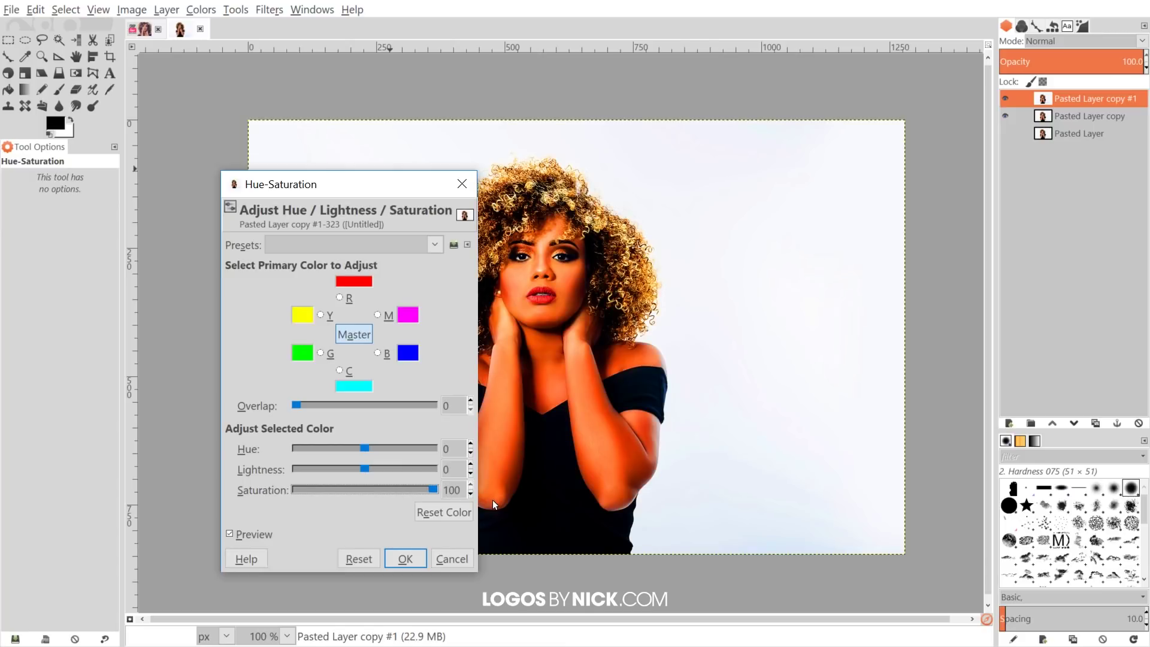
pyautogui.click(399, 555)
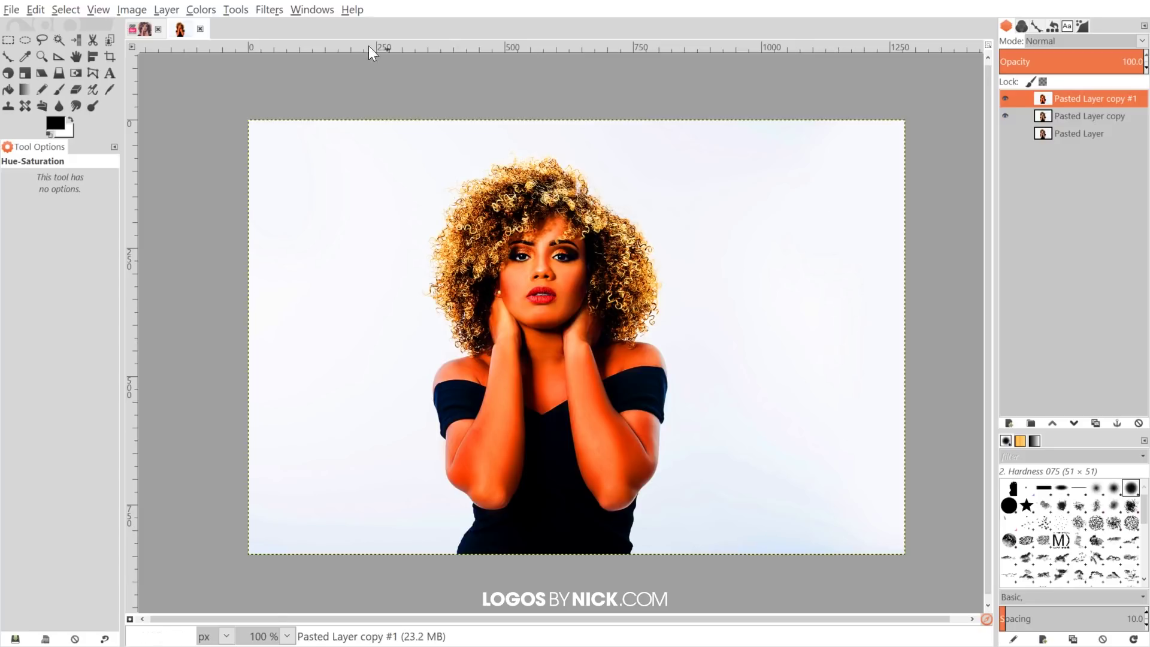
# Step: Use Levels on the top copy to set the white point from the light background beside the woman's lower waist
pyautogui.click(212, 11)
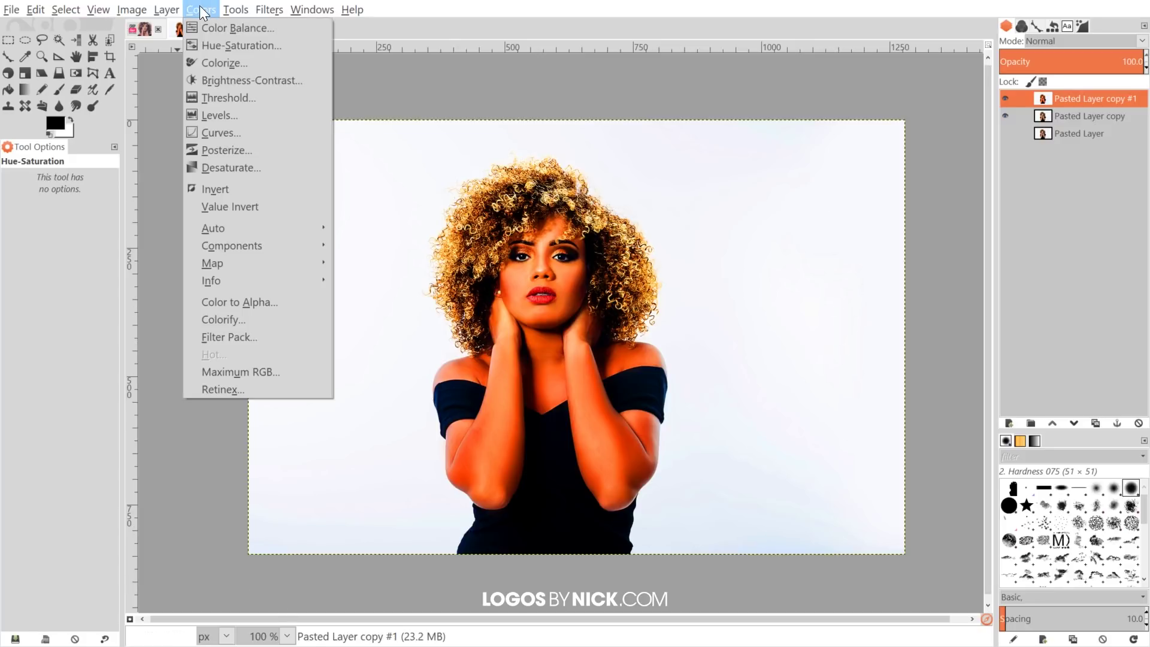
pyautogui.click(214, 112)
pyautogui.moveTo(1105, 197); pyautogui.dragTo(242, 55)
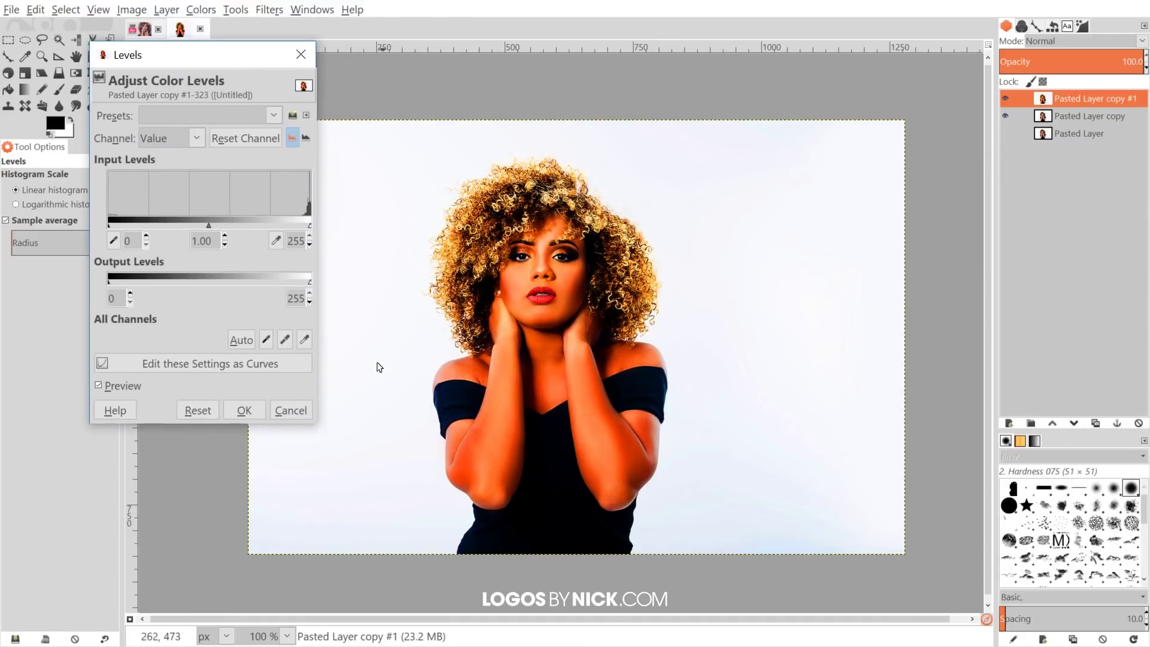
pyautogui.click(303, 339)
pyautogui.click(646, 548)
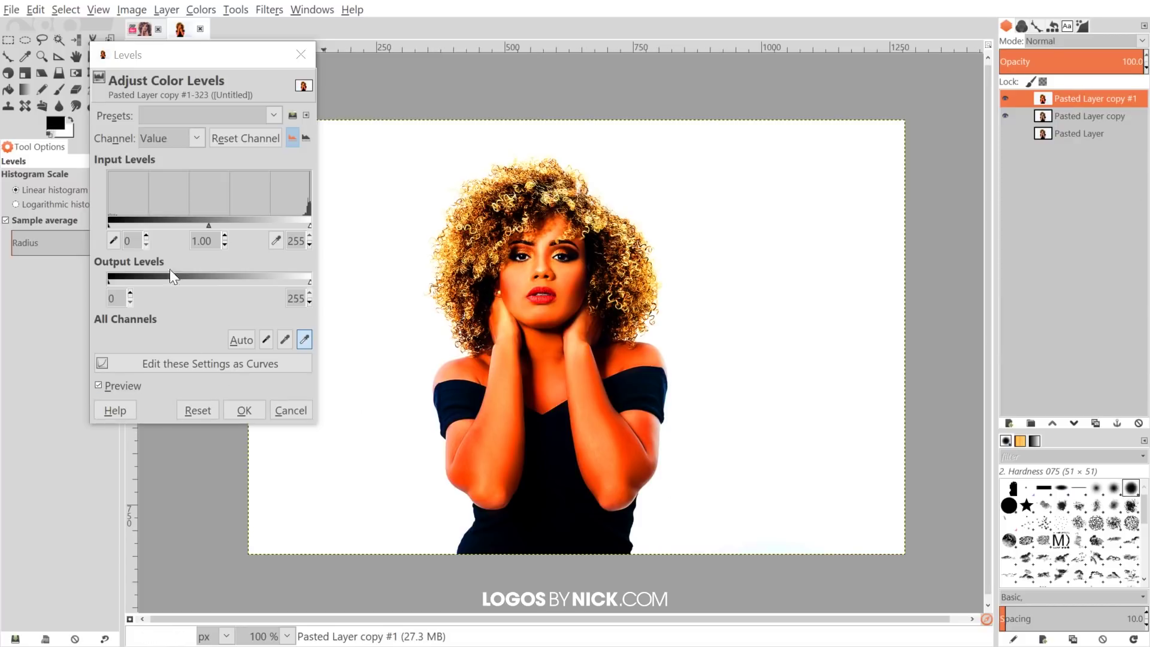
pyautogui.click(224, 411)
# Step: Boost the top copy's saturation a second time with Hue-Saturation
pyautogui.click(197, 9)
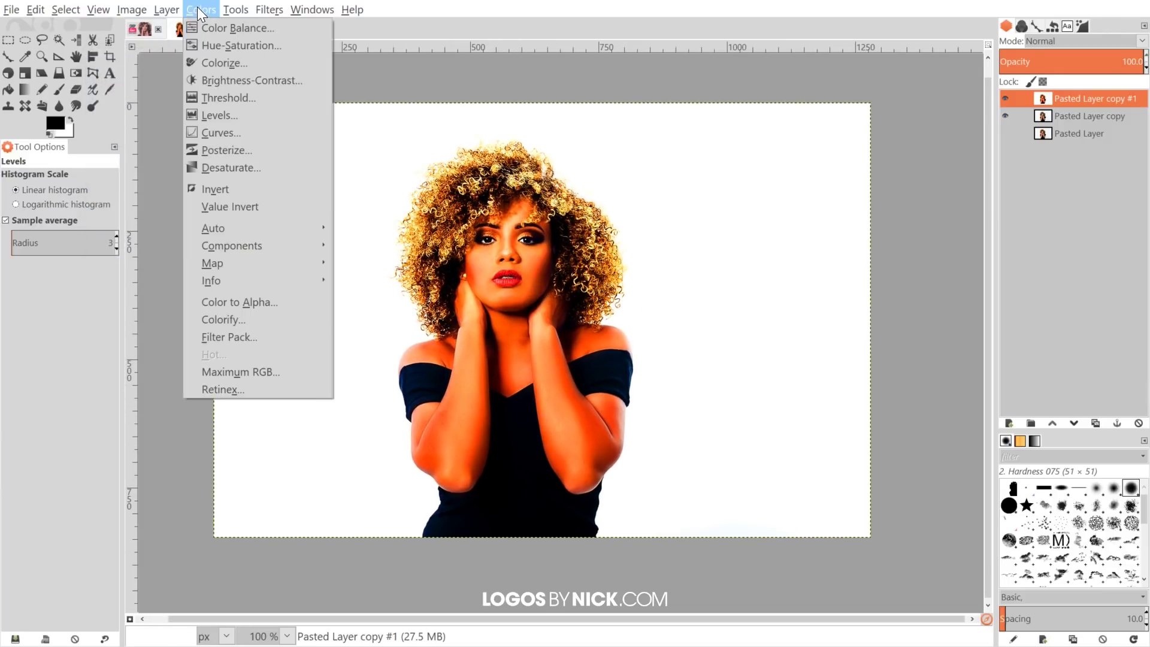
pyautogui.click(240, 44)
pyautogui.moveTo(361, 489); pyautogui.dragTo(394, 495)
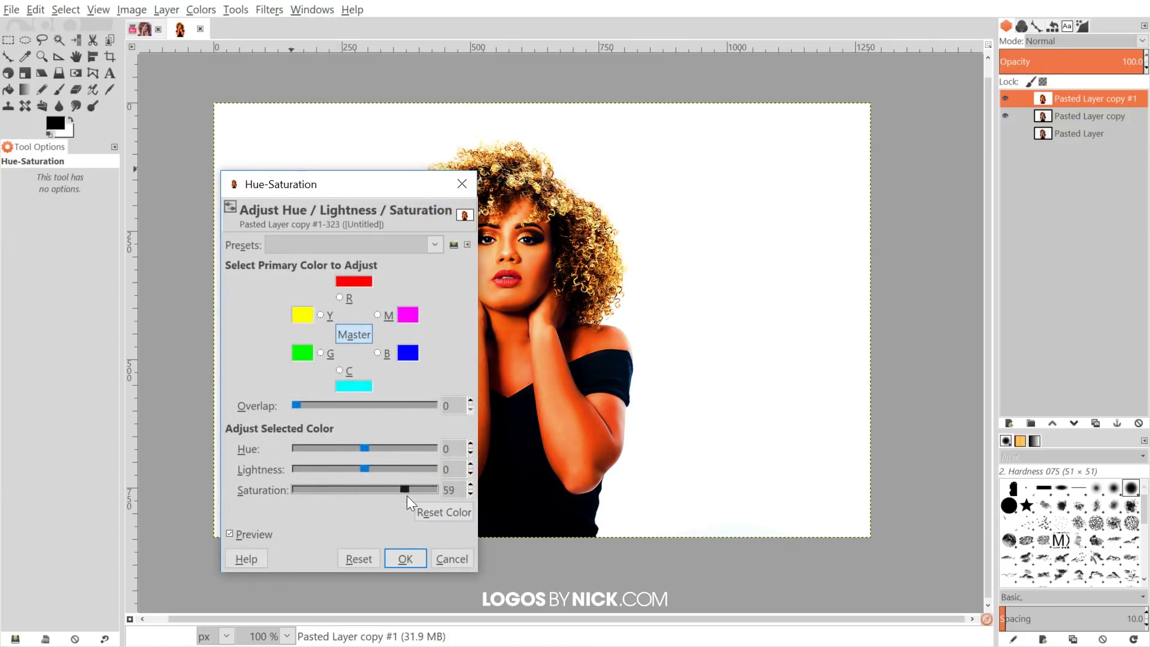
pyautogui.click(405, 558)
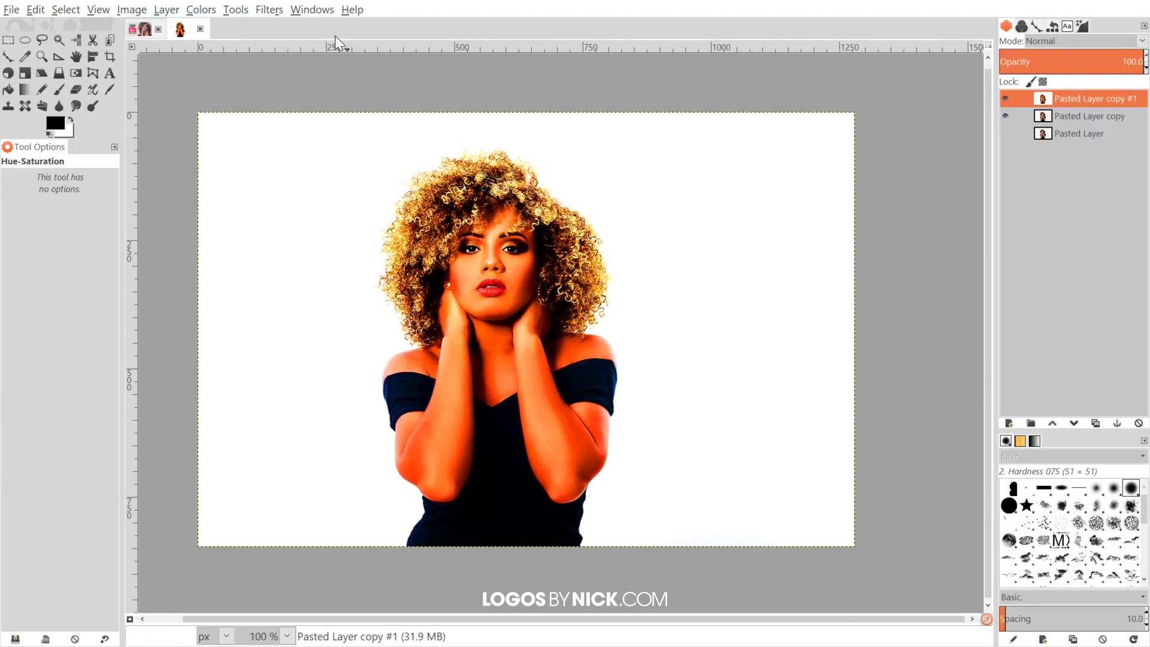
# Step: Desaturate the top copy with the shade of gray based on Lightness
pyautogui.click(202, 9)
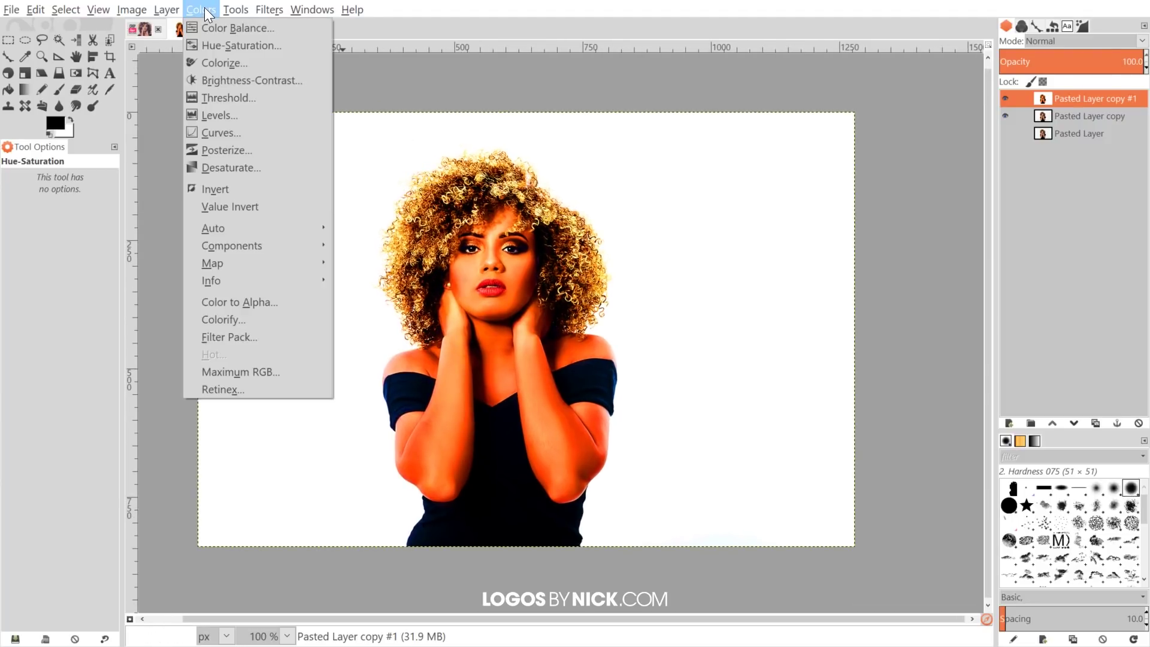
pyautogui.click(211, 167)
pyautogui.moveTo(624, 126); pyautogui.dragTo(821, 144)
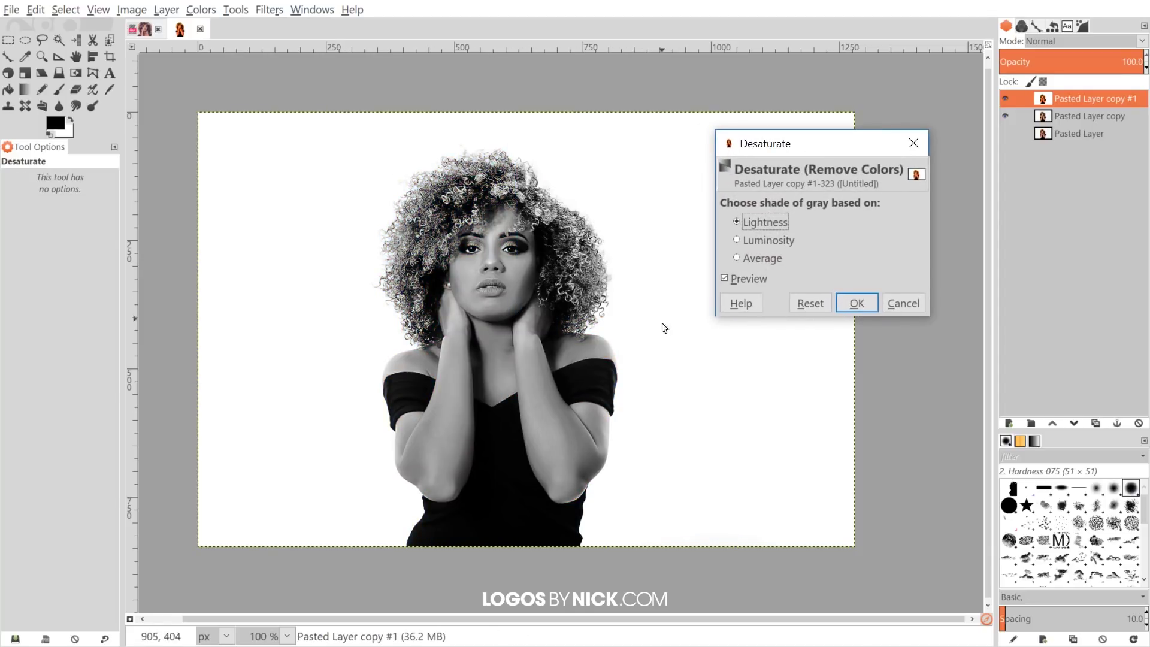
pyautogui.click(859, 303)
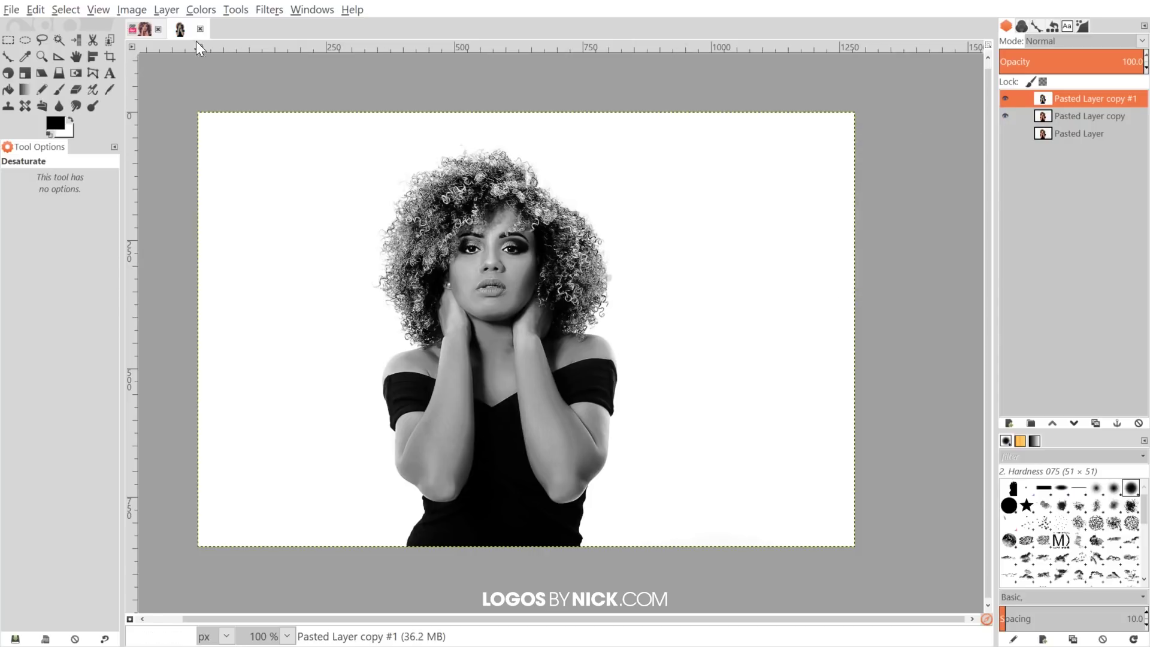
# Step: Lower the Levels midtone input on the top copy to about 0.11, turning the woman into a nearly black silhouette
pyautogui.click(198, 9)
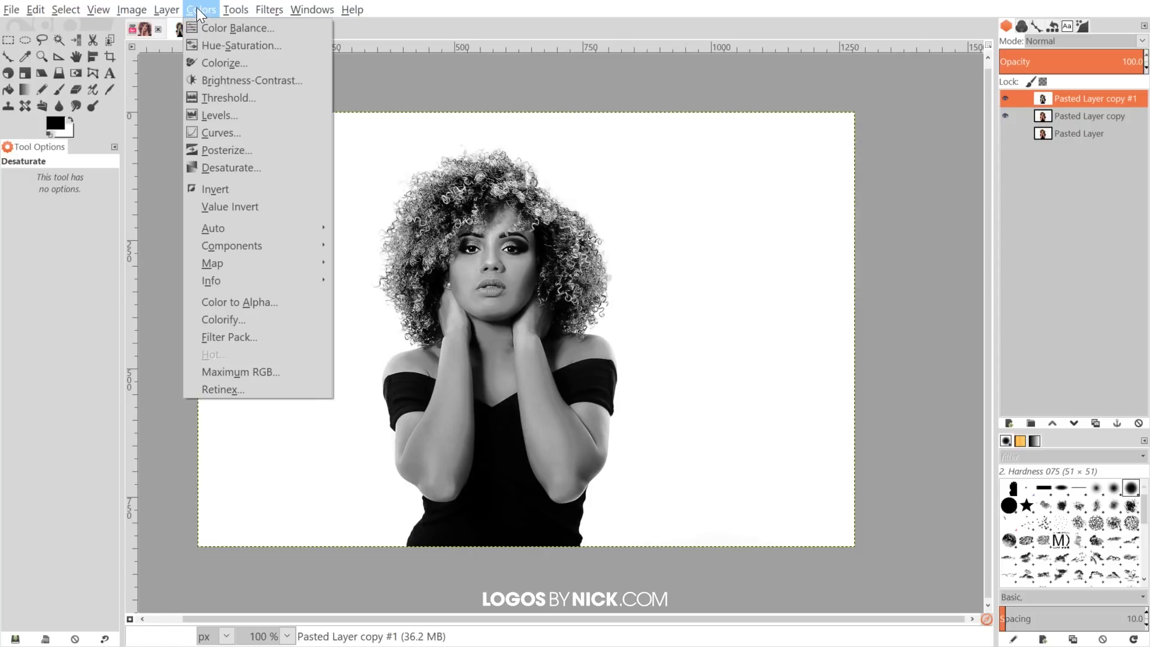
pyautogui.click(231, 114)
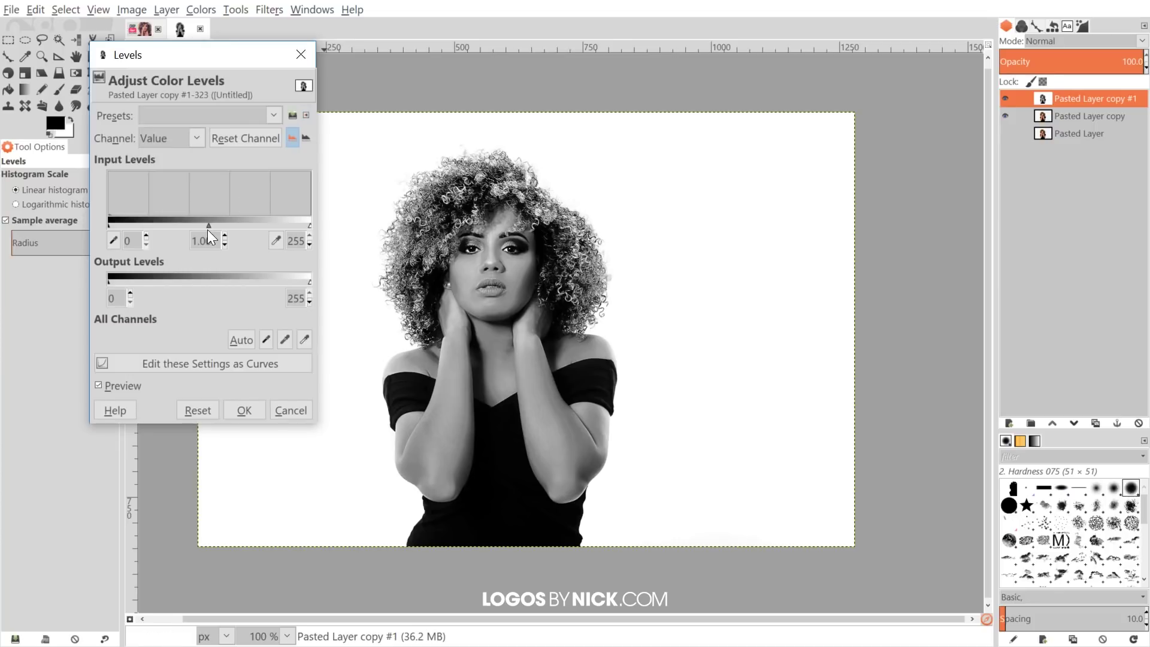
pyautogui.moveTo(208, 226); pyautogui.dragTo(284, 236)
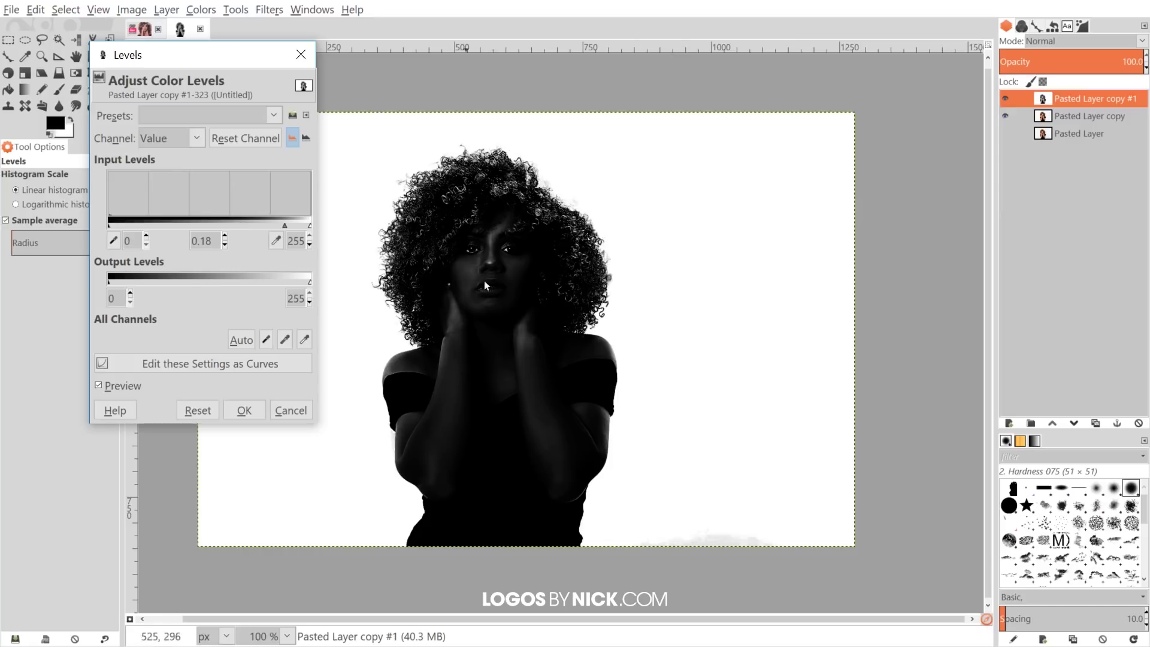
pyautogui.moveTo(284, 225)
pyautogui.mouseDown()
pyautogui.moveTo(331, 239)
pyautogui.moveTo(293, 235)
pyautogui.moveTo(305, 231)
pyautogui.mouseUp()
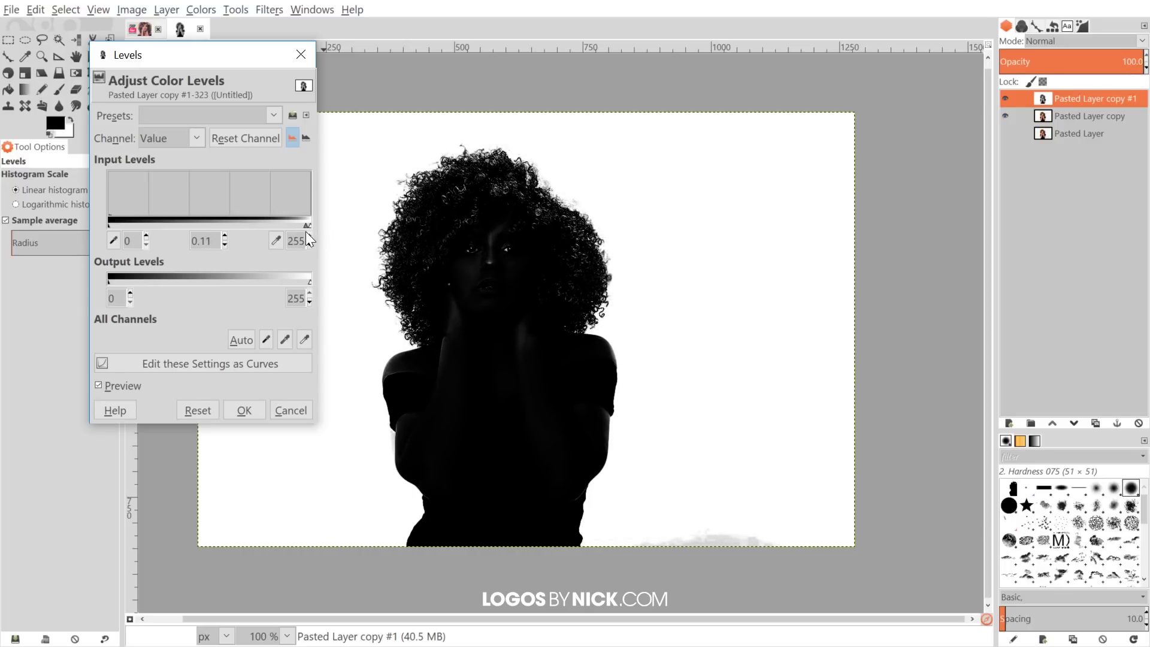
pyautogui.moveTo(306, 232); pyautogui.dragTo(312, 230)
pyautogui.moveTo(307, 225); pyautogui.dragTo(300, 226)
pyautogui.click(242, 409)
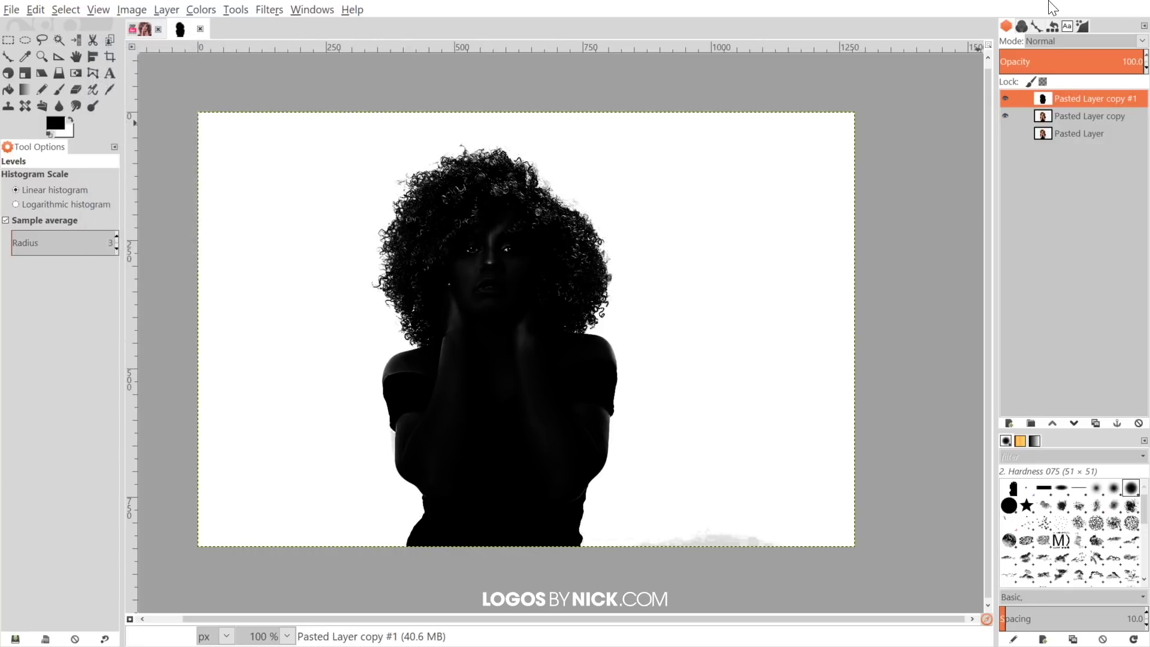
# Step: Copy the visible black-and-white silhouette to the clipboard and hide the Pasted Layer copy #1 layer
pyautogui.click(37, 9)
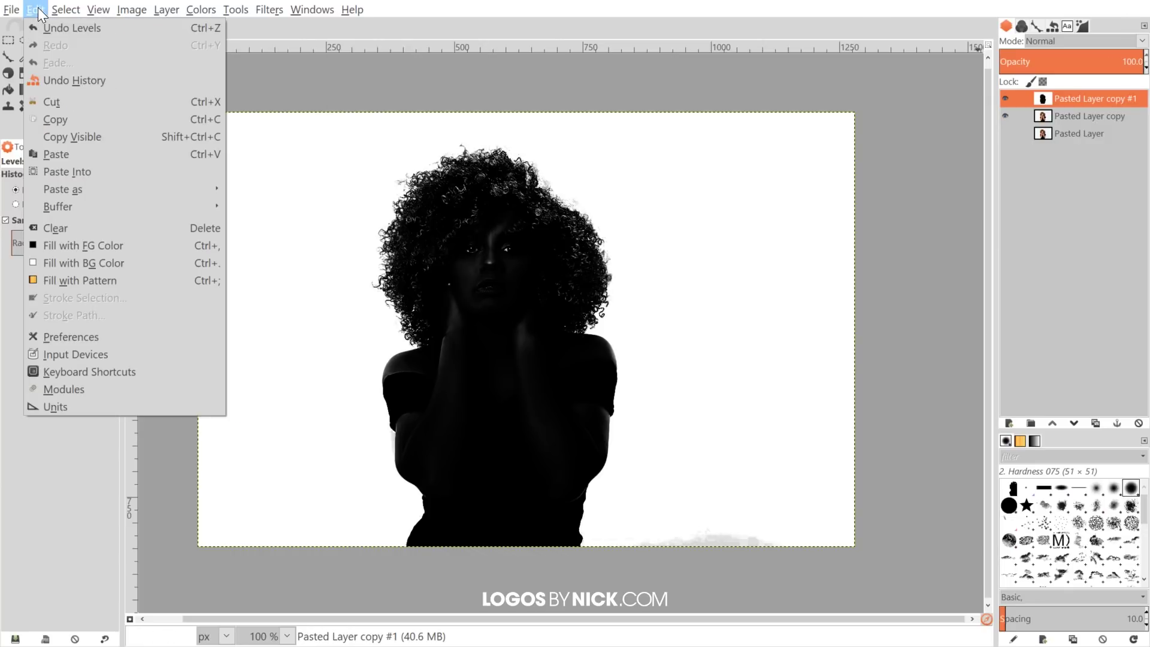
pyautogui.click(80, 135)
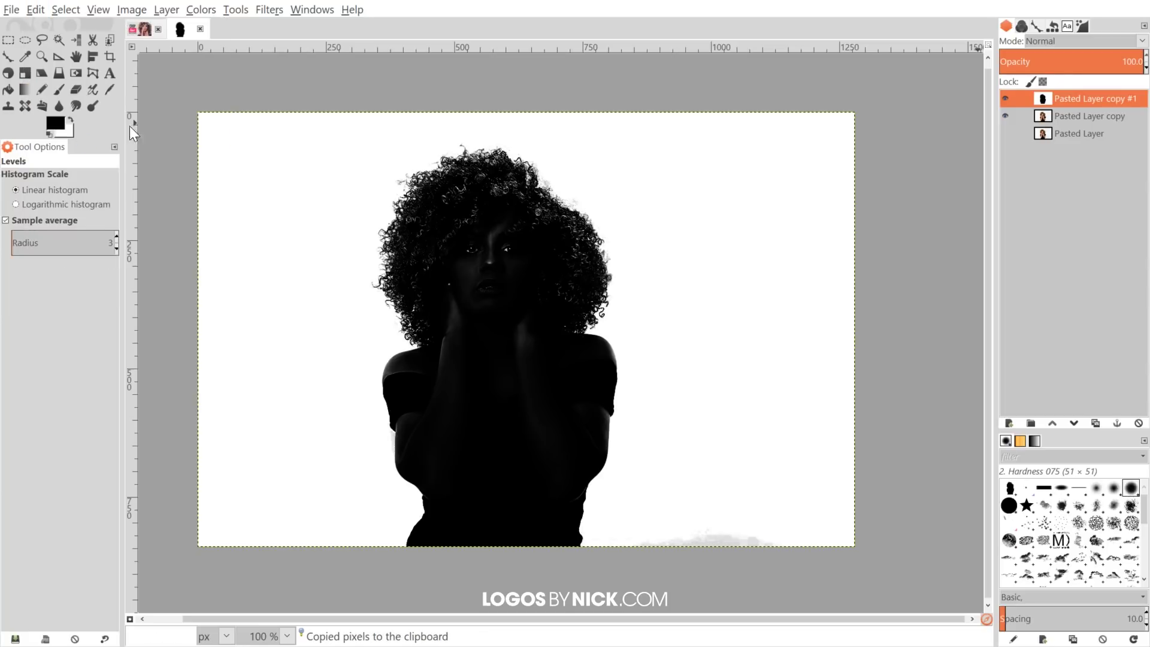
pyautogui.click(1005, 98)
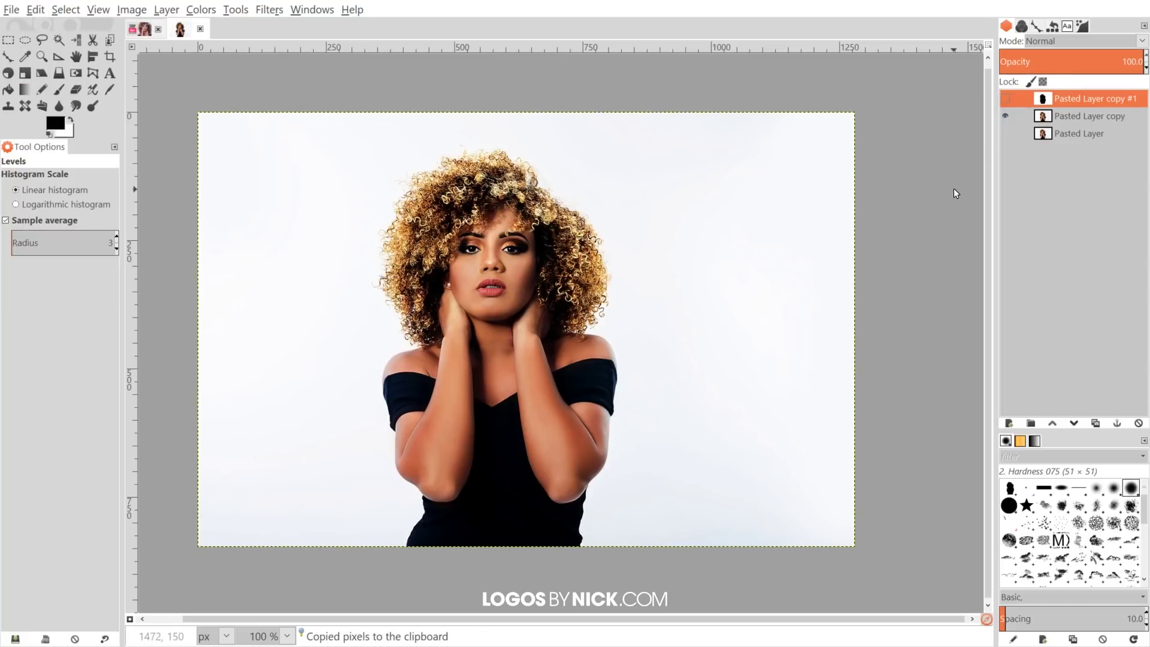
# Step: Add a layer mask initialized to White (full opacity) to the Pasted Layer copy layer
pyautogui.click(1078, 118)
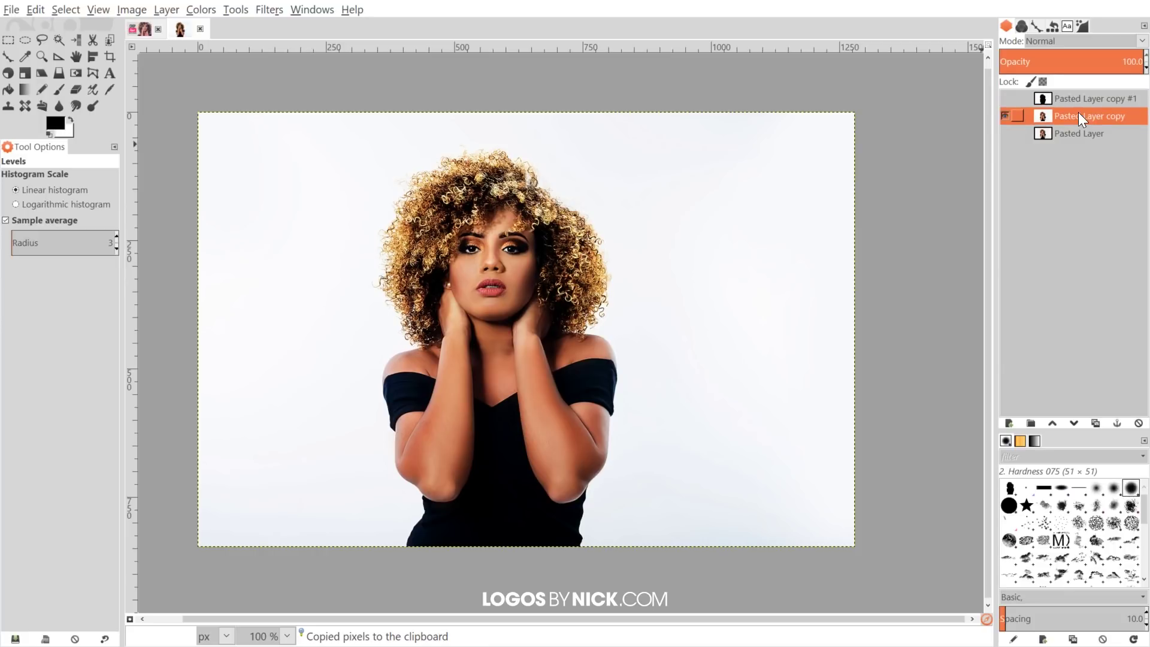
pyautogui.rightClick(1062, 116)
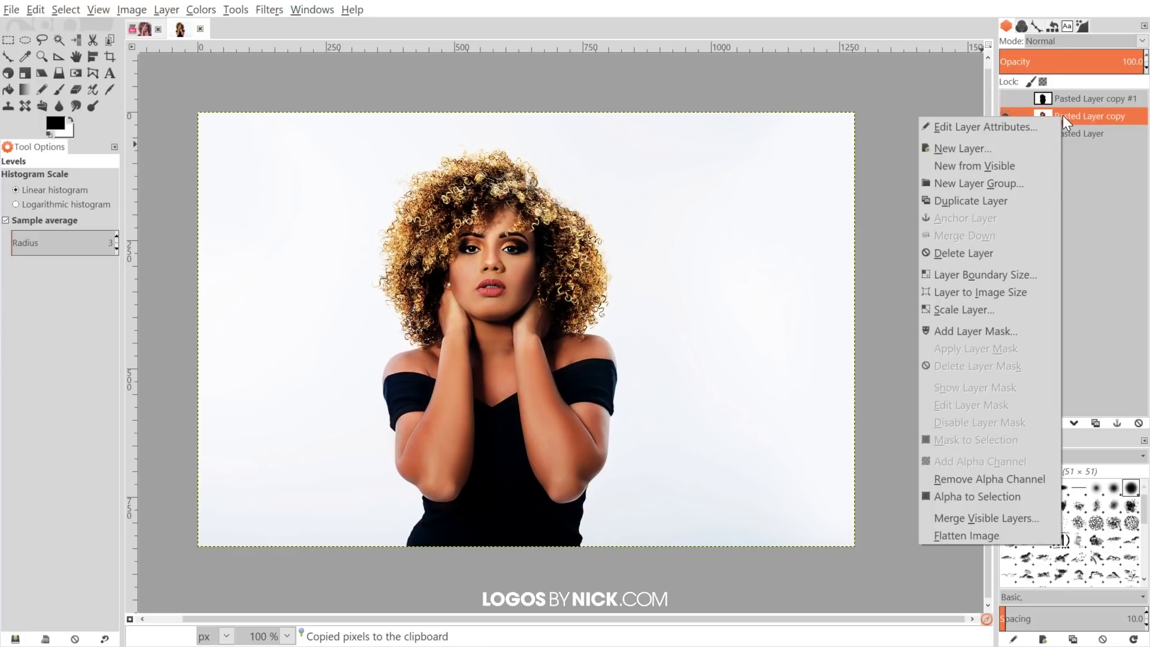
pyautogui.click(991, 333)
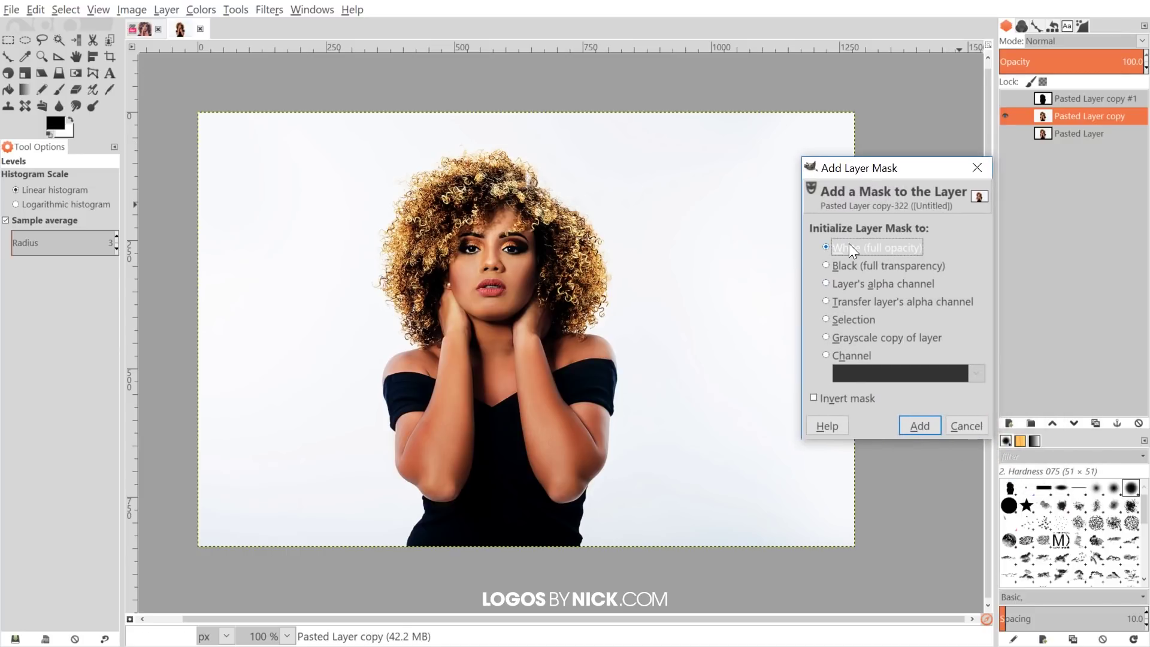
pyautogui.click(918, 424)
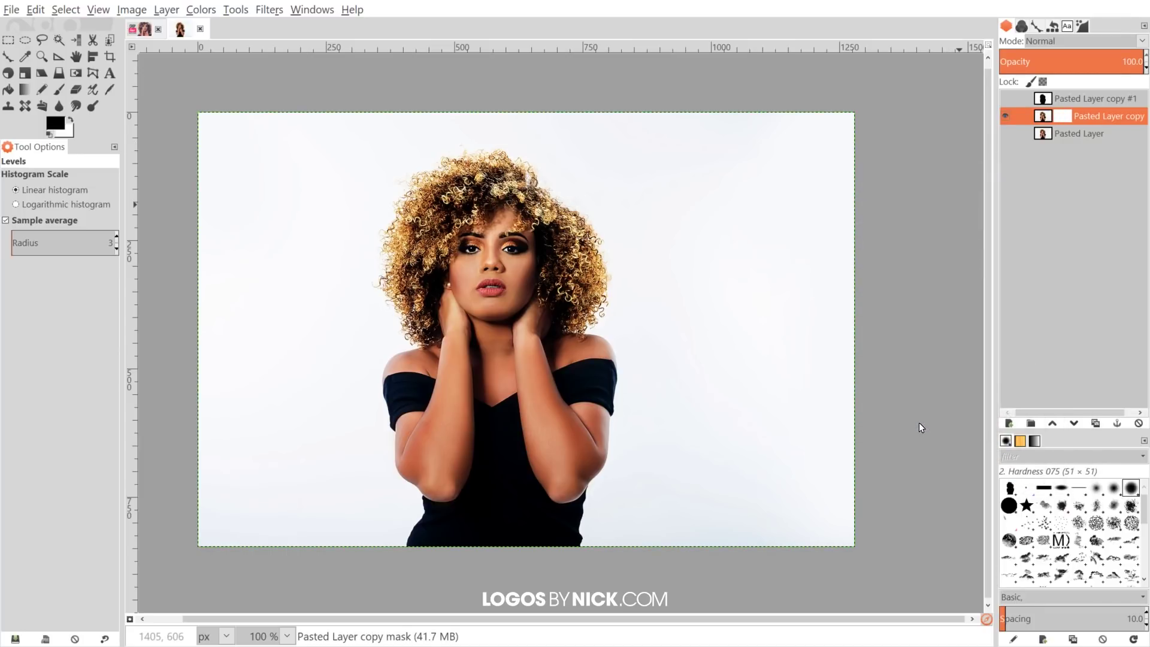
# Step: Paste the copied silhouette into the Pasted Layer copy mask, with its colors inverted, and anchor the floating selection
pyautogui.click(30, 9)
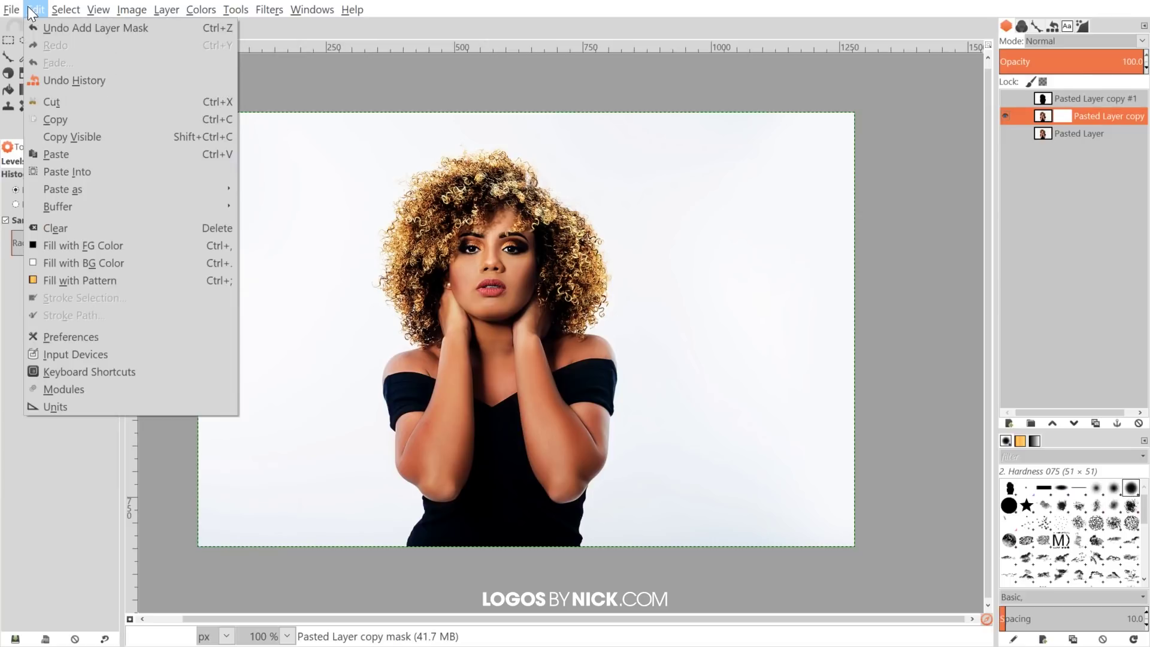
pyautogui.click(85, 153)
pyautogui.click(200, 8)
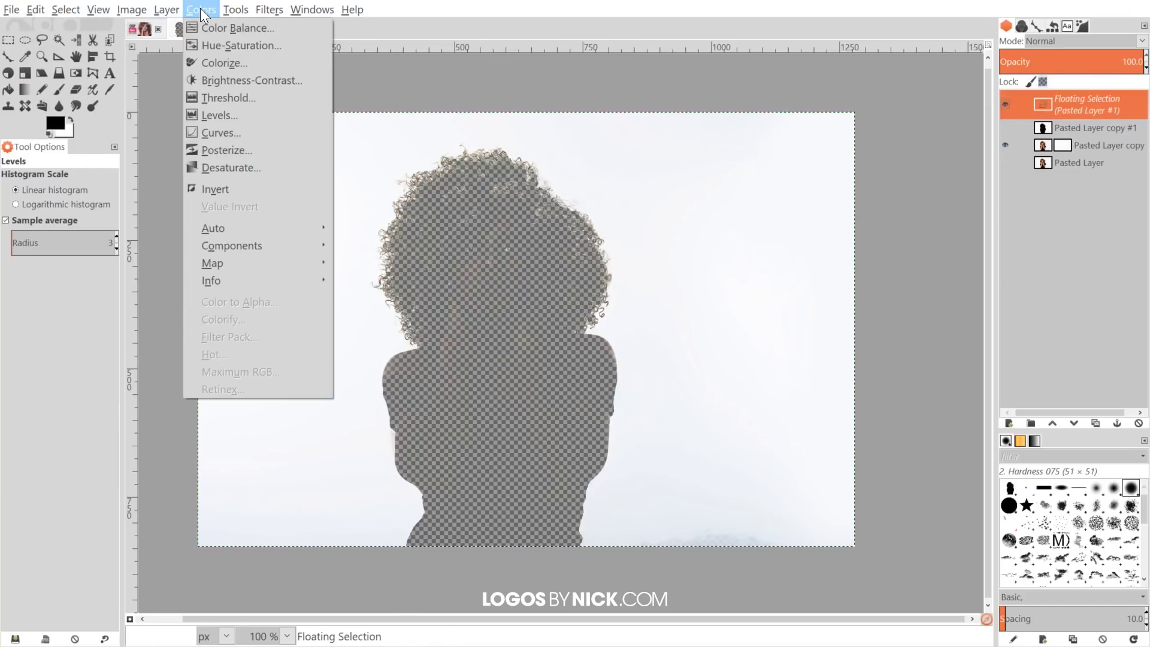
pyautogui.click(225, 188)
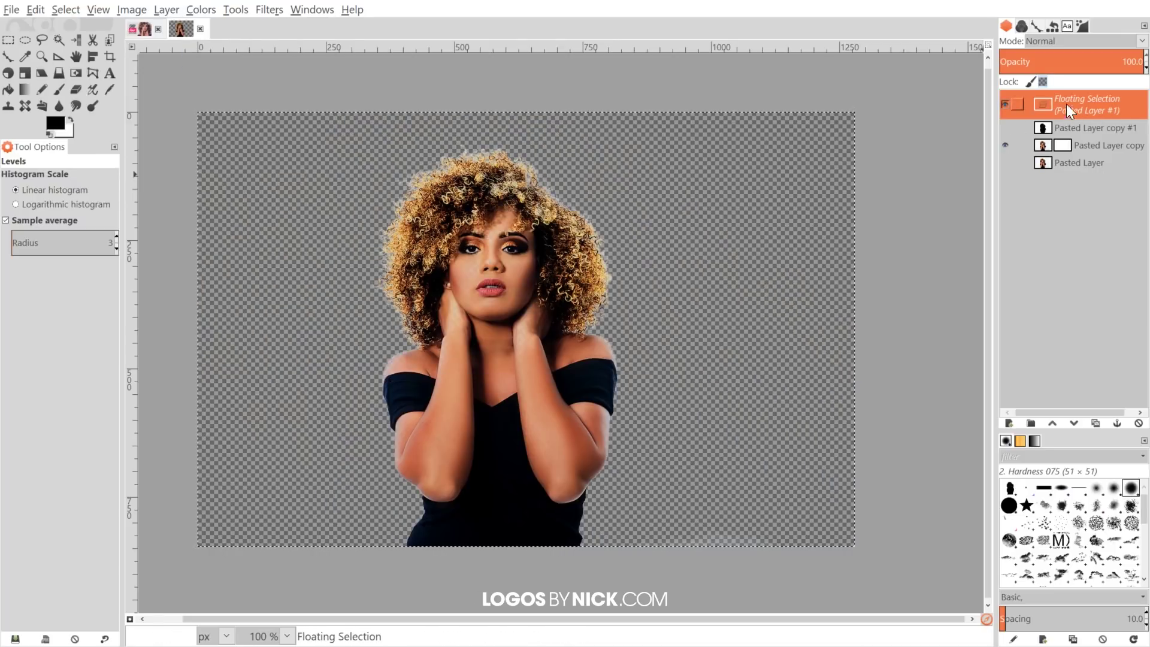
pyautogui.click(1117, 424)
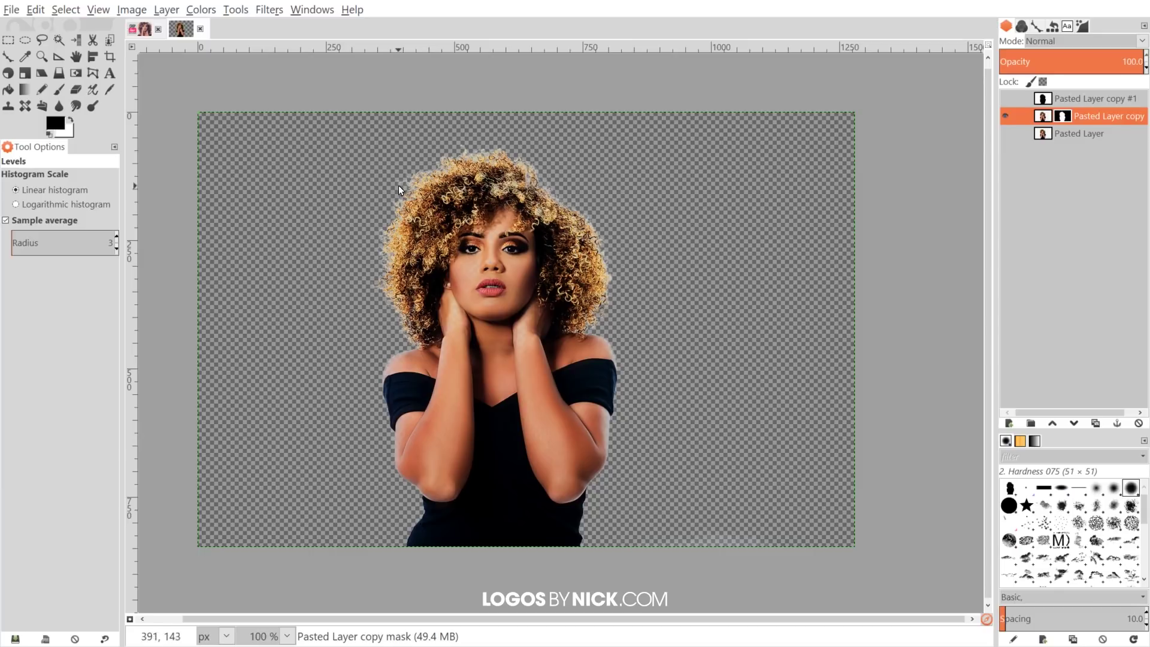
# Step: Examine the cutout's hair, arm and shoulder edges up close for remaining light fringing
pyautogui.scroll(2, 443, 181)
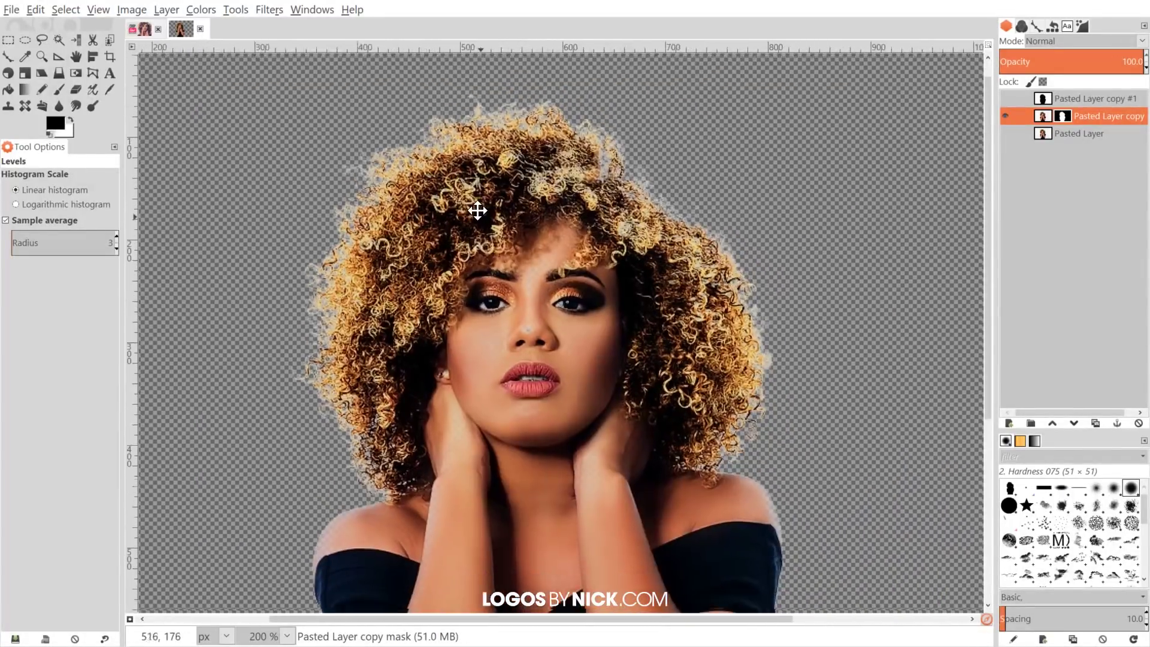
pyautogui.moveTo(477, 210); pyautogui.dragTo(439, 138)
pyautogui.moveTo(669, 266); pyautogui.dragTo(699, 377)
pyautogui.scroll(1, 397, 157)
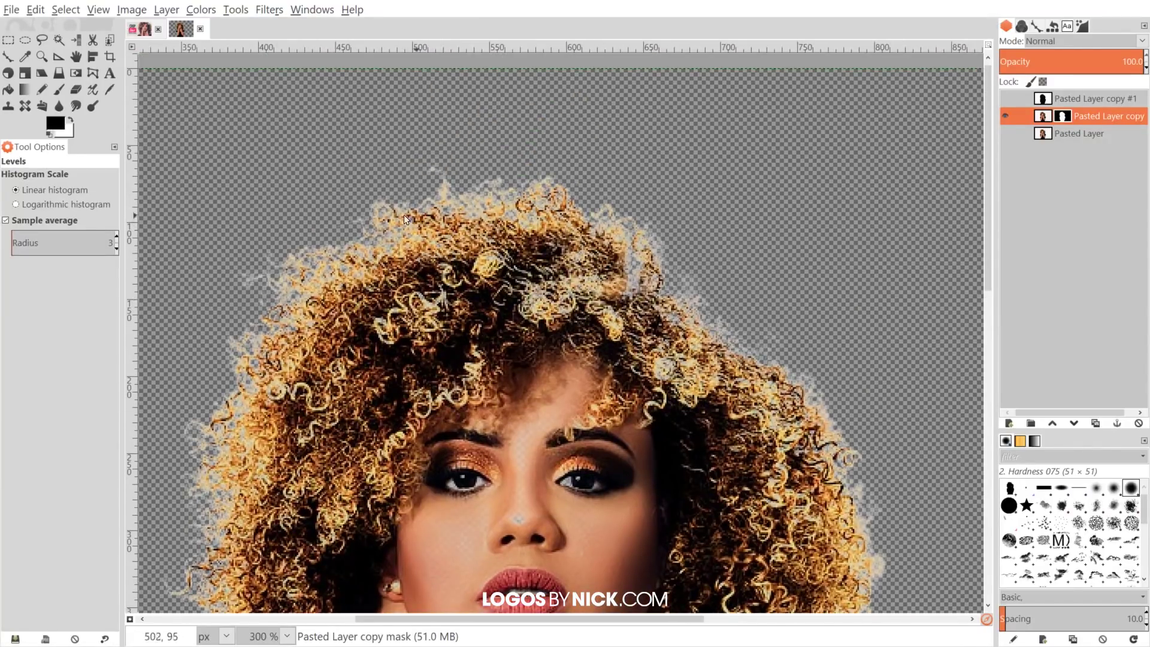
pyautogui.moveTo(270, 333); pyautogui.dragTo(326, 267)
pyautogui.moveTo(332, 375); pyautogui.dragTo(311, 175)
pyautogui.moveTo(515, 304); pyautogui.dragTo(427, 291)
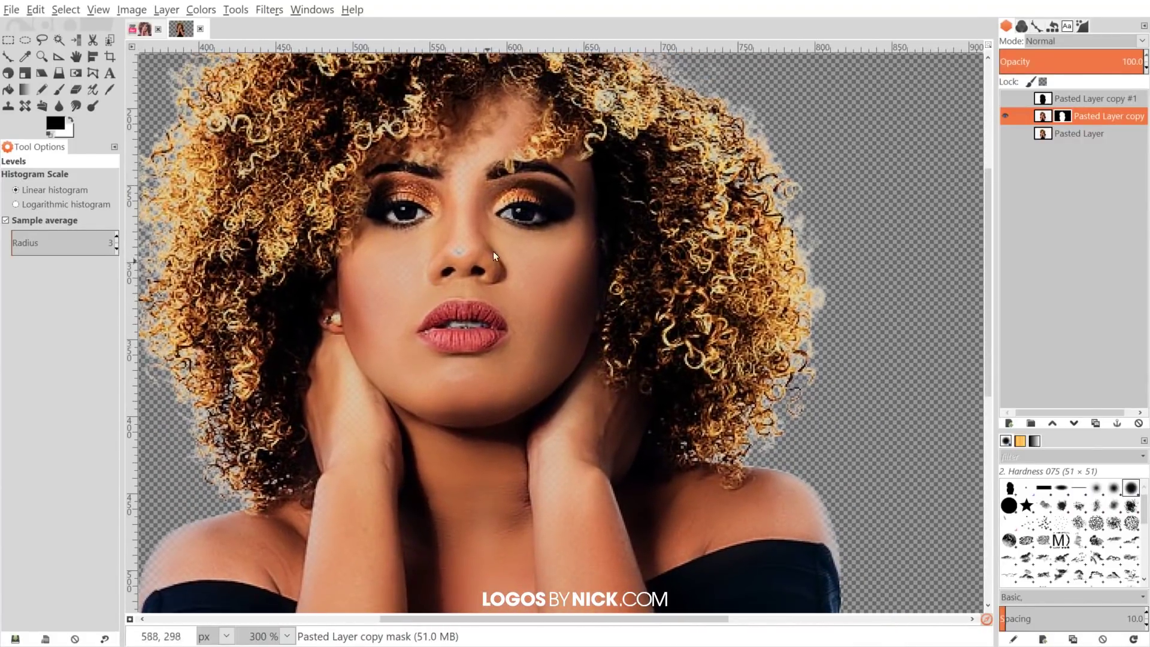
pyautogui.moveTo(413, 372); pyautogui.dragTo(439, 57)
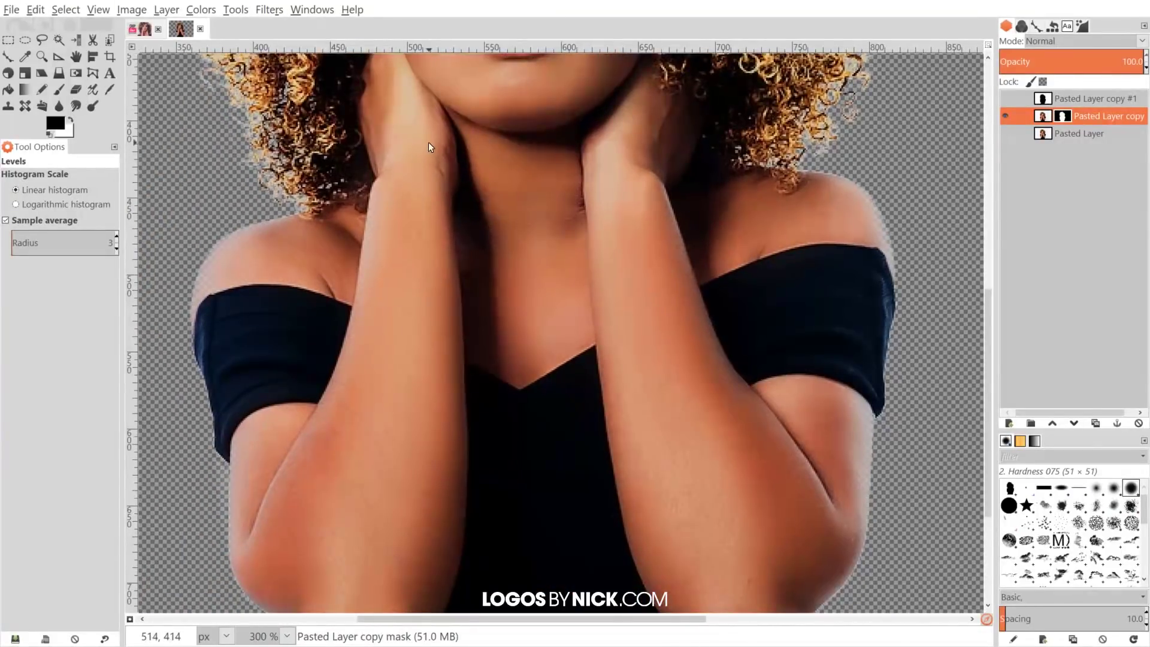
pyautogui.moveTo(428, 147); pyautogui.dragTo(432, 214)
pyautogui.moveTo(418, 253); pyautogui.dragTo(433, 419)
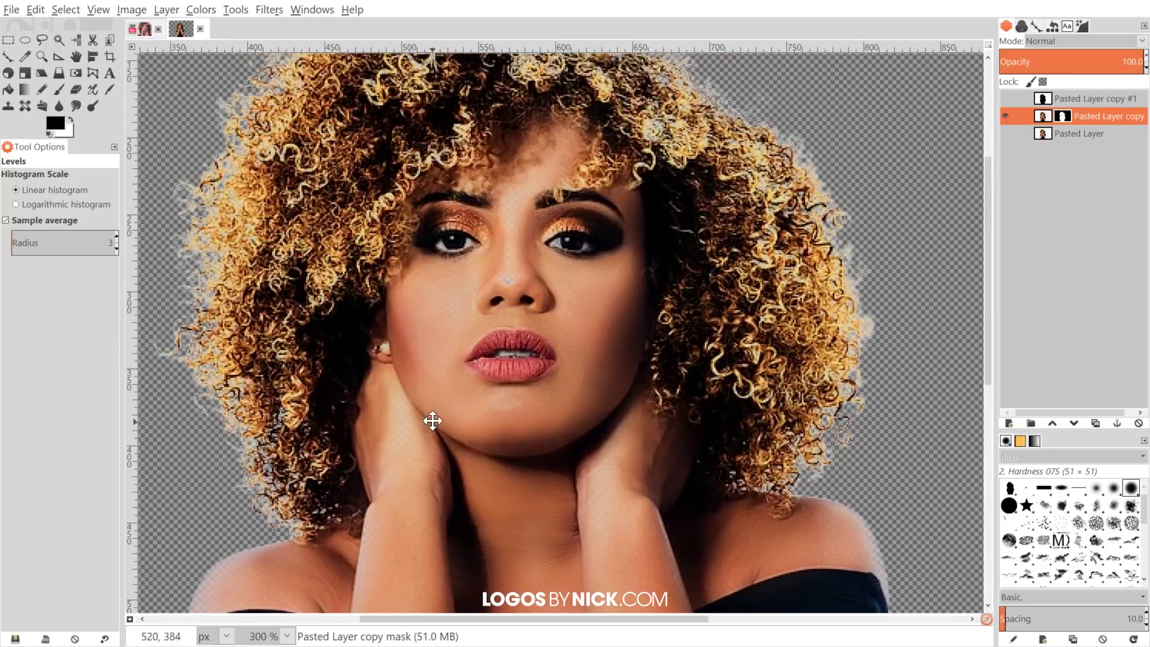
pyautogui.moveTo(560, 344); pyautogui.dragTo(566, 322)
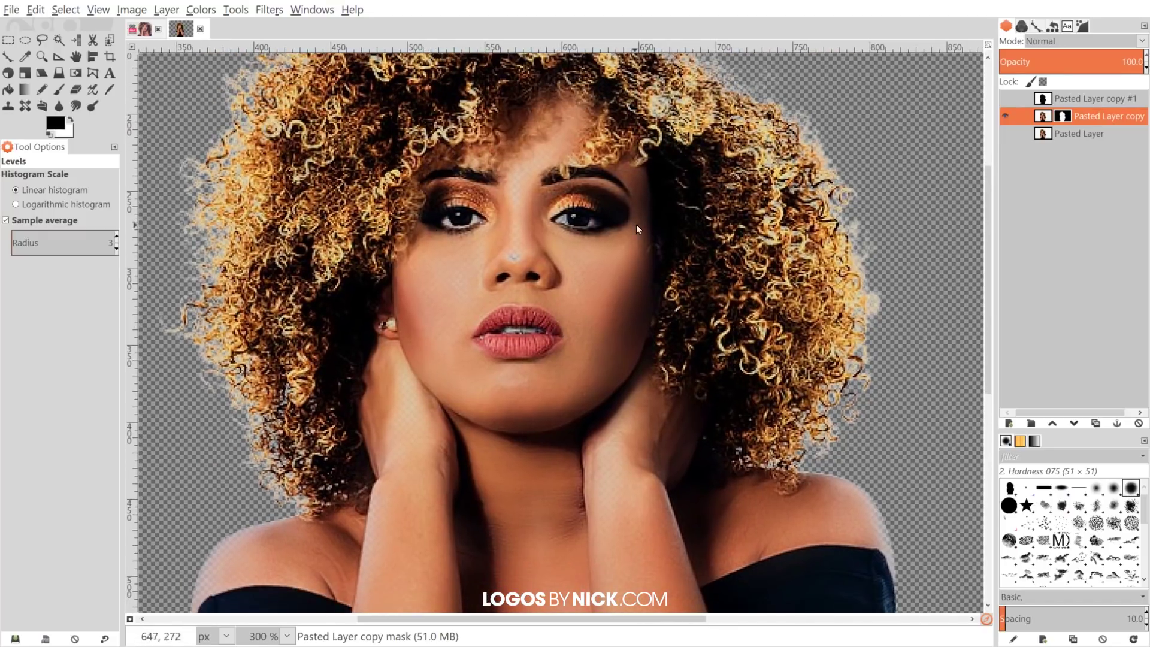
pyautogui.moveTo(518, 265); pyautogui.dragTo(608, 443)
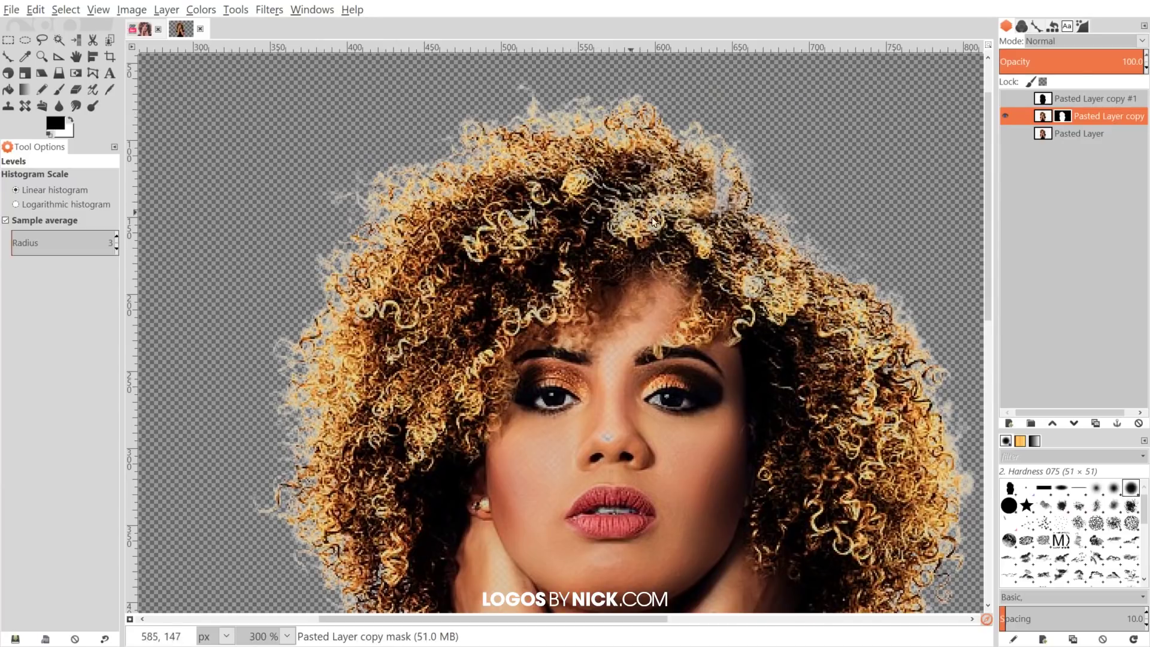
pyautogui.moveTo(617, 192); pyautogui.dragTo(608, 191)
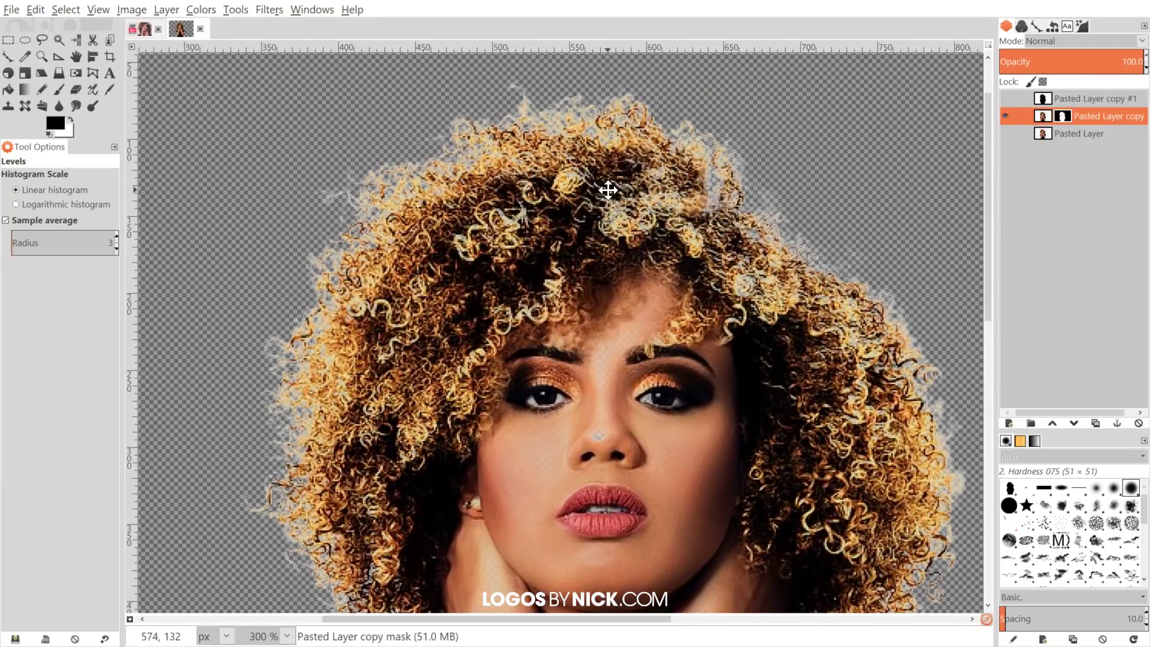
pyautogui.click(201, 9)
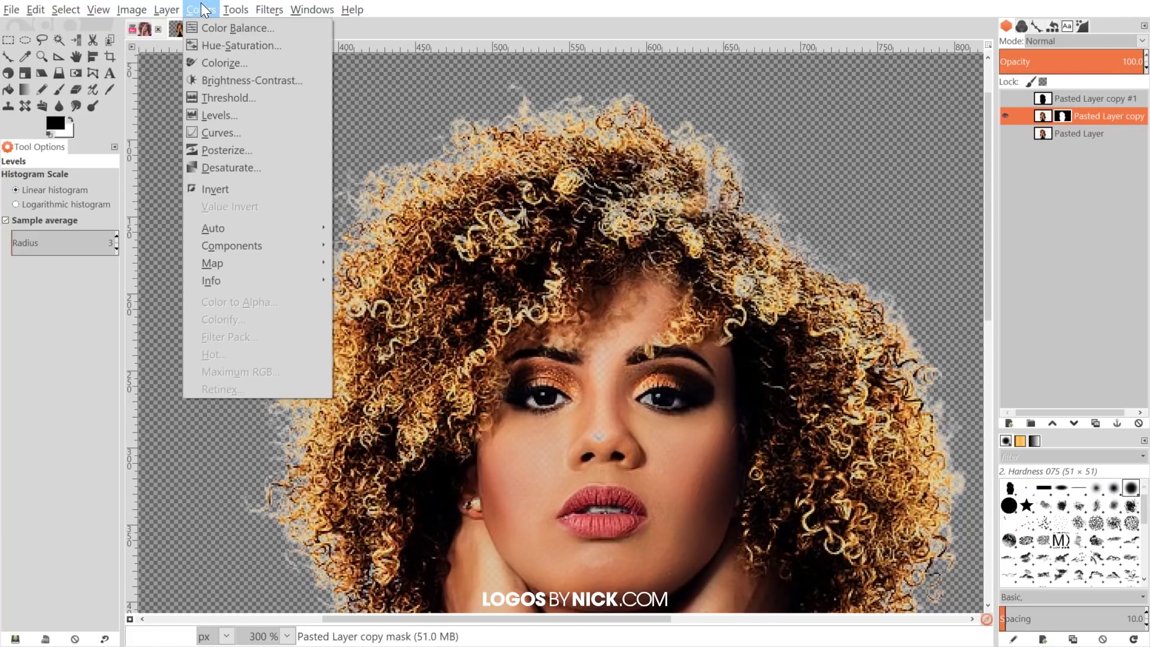
pyautogui.click(224, 131)
pyautogui.moveTo(1066, 80); pyautogui.dragTo(979, 45)
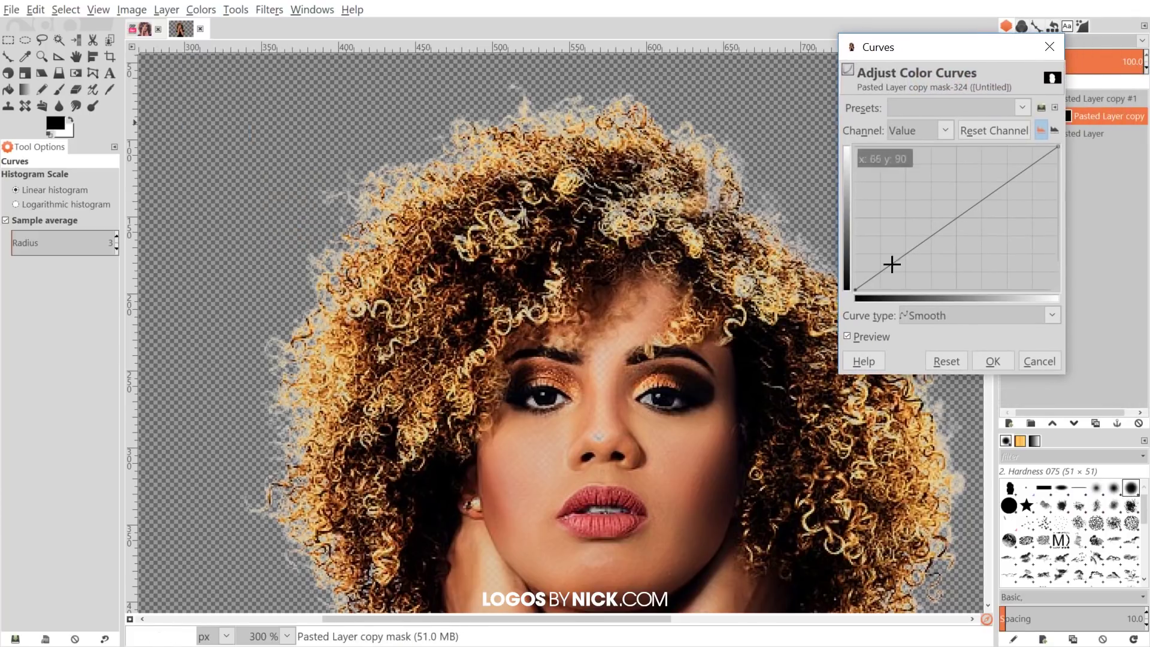
pyautogui.moveTo(860, 289); pyautogui.dragTo(1008, 315)
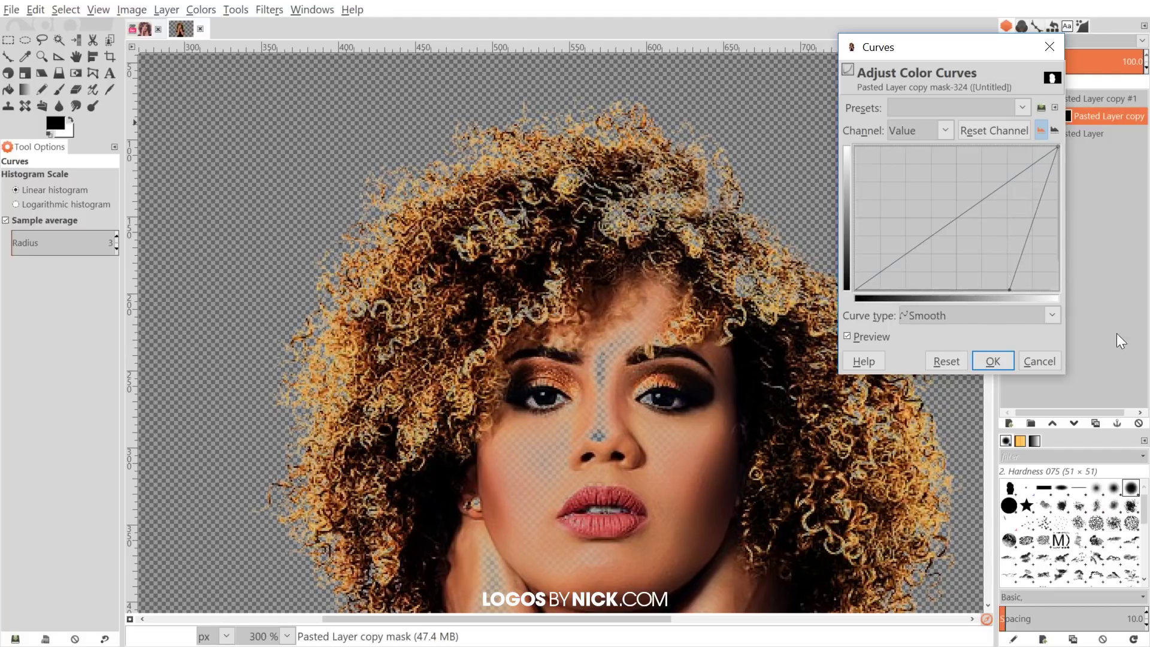
pyautogui.click(1039, 361)
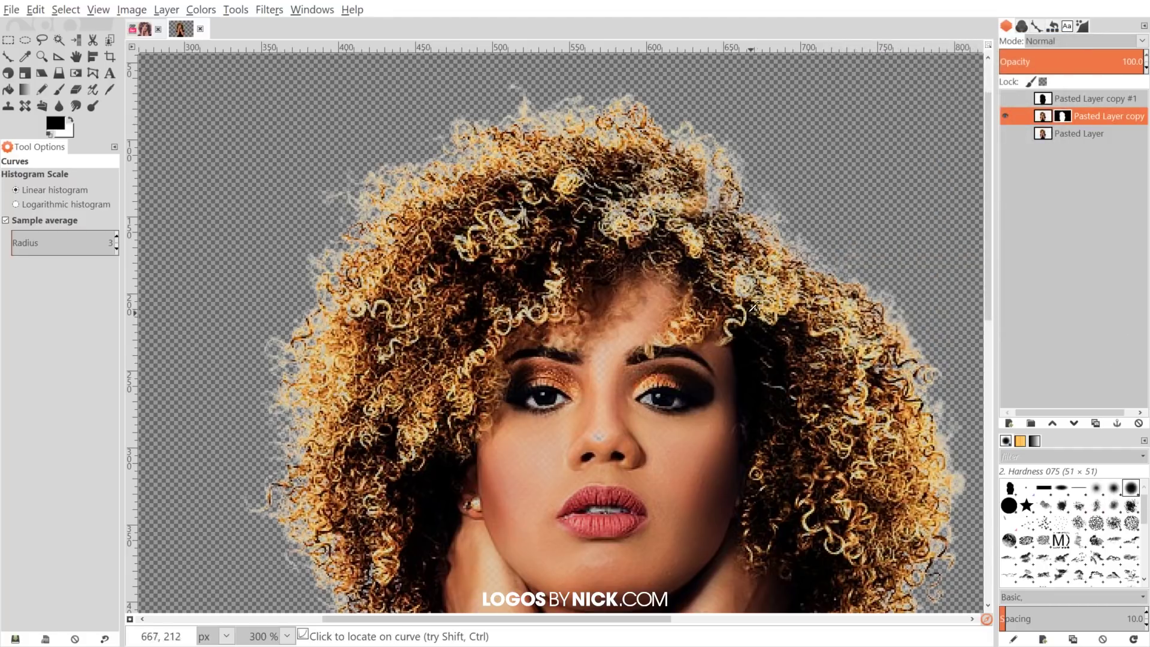
# Step: Create a new 1280 × 847 px layer with transparency fill above the Pasted Layer copy
pyautogui.hscroll(1, 759, 307)
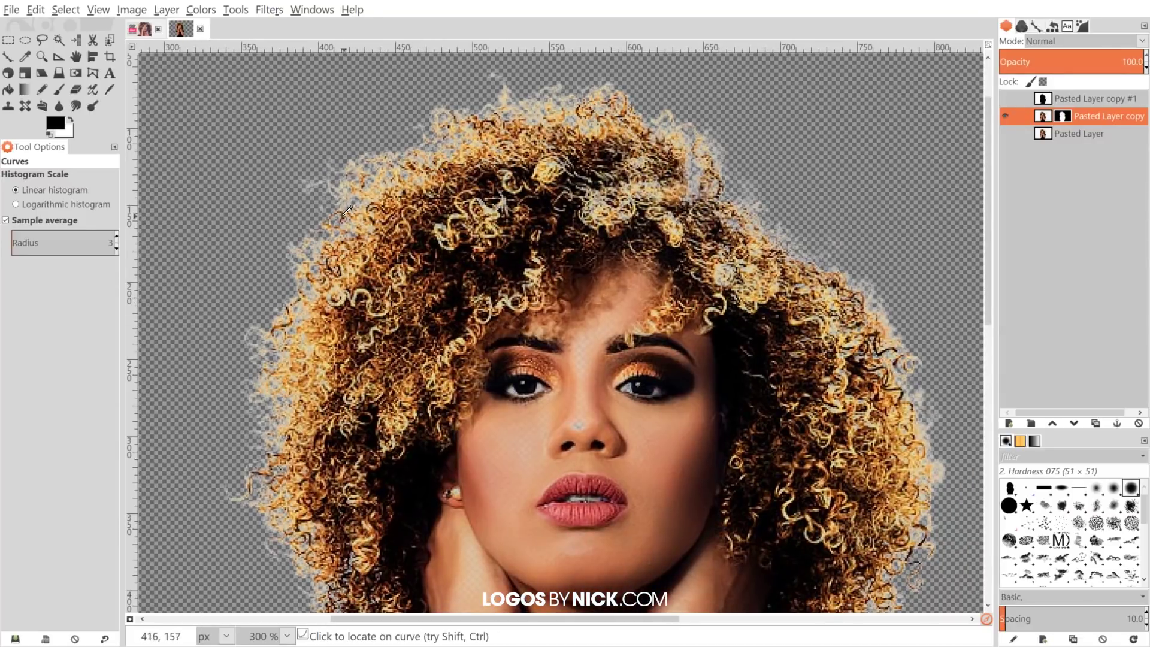
pyautogui.click(1010, 422)
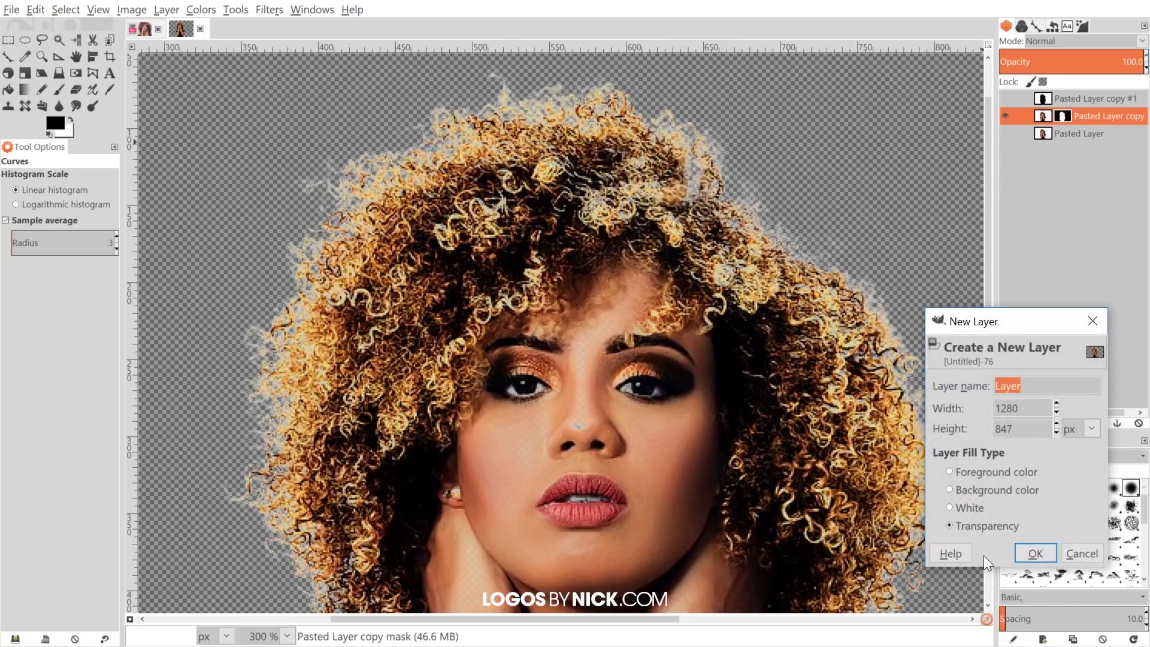
pyautogui.click(1028, 550)
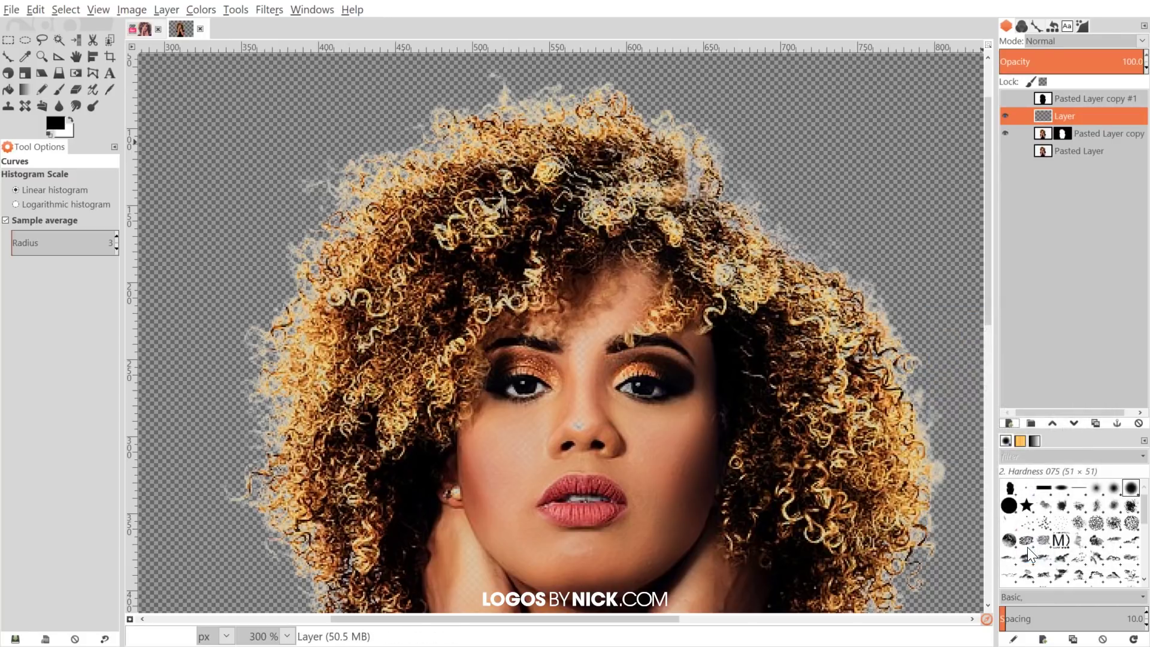
# Step: Set the foreground color to bright green 0cff00
pyautogui.click(53, 125)
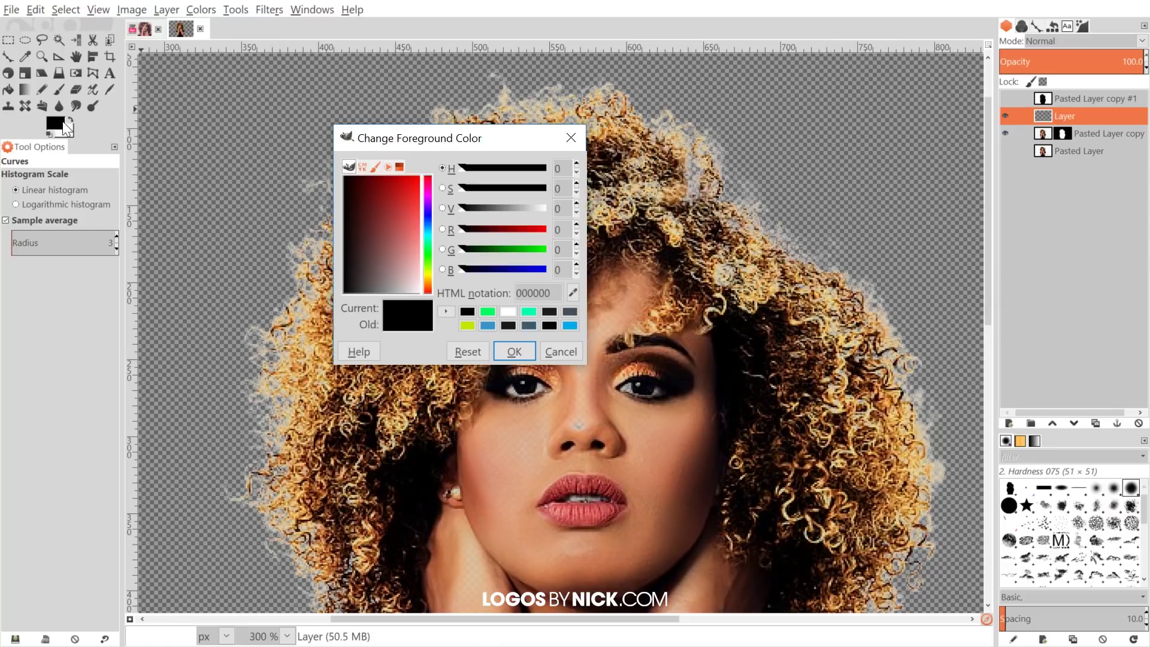
pyautogui.click(428, 255)
pyautogui.moveTo(382, 251); pyautogui.dragTo(424, 161)
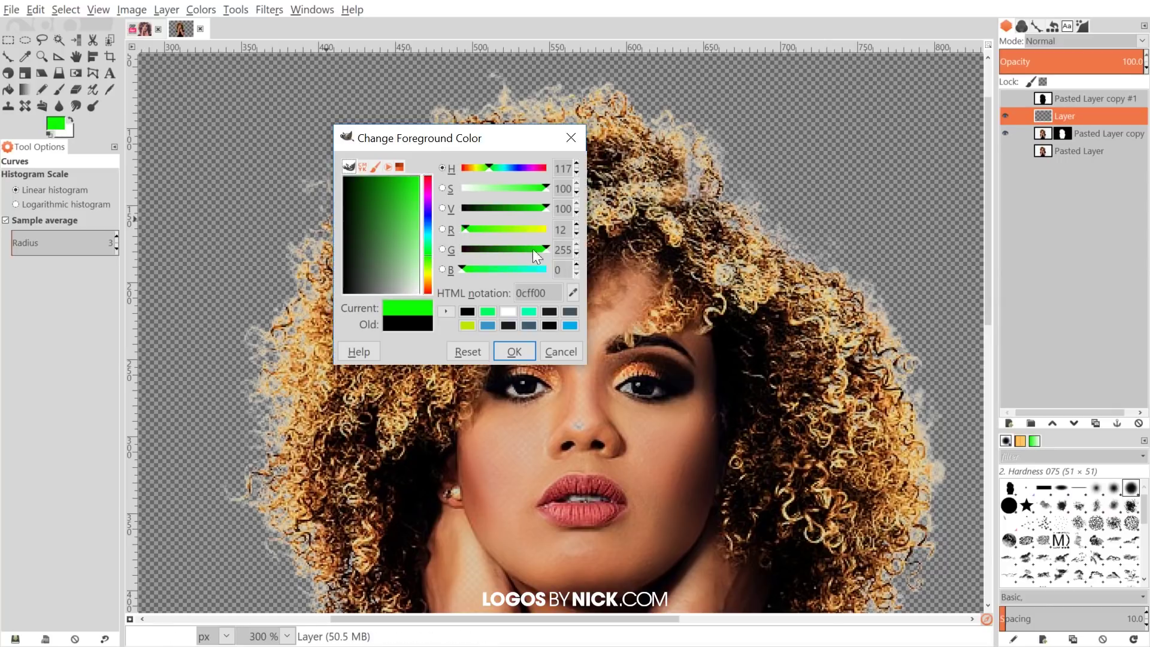
pyautogui.click(514, 351)
# Step: Fill the new layer with the green foreground color and move it directly below the Pasted Layer copy
pyautogui.click(35, 9)
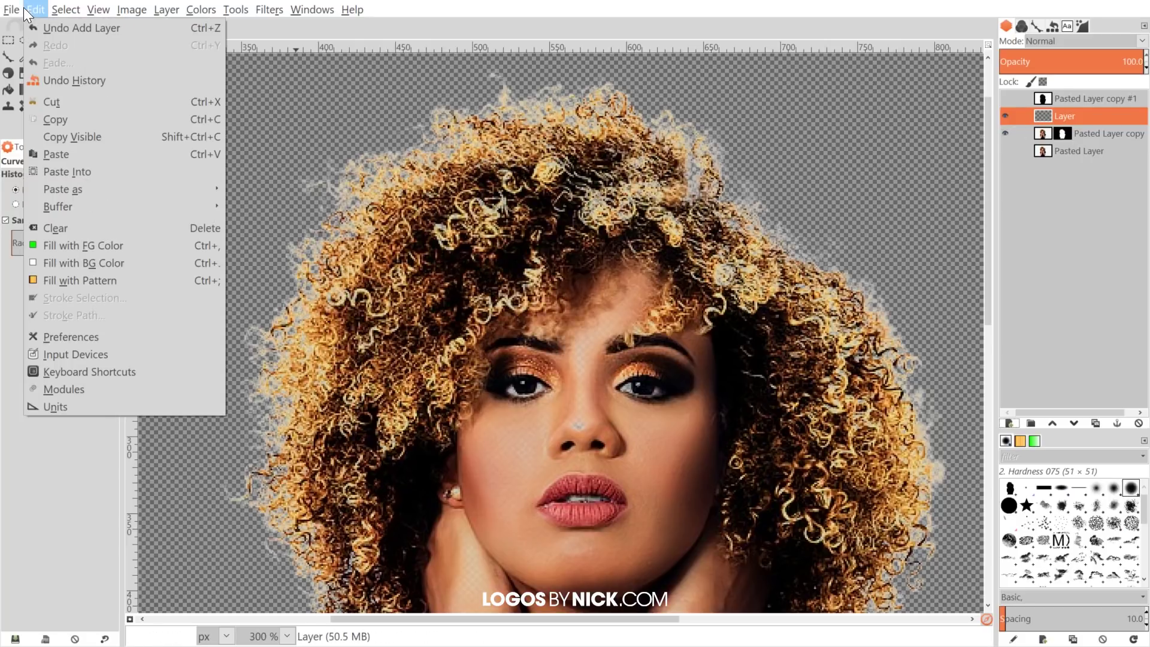
pyautogui.click(69, 246)
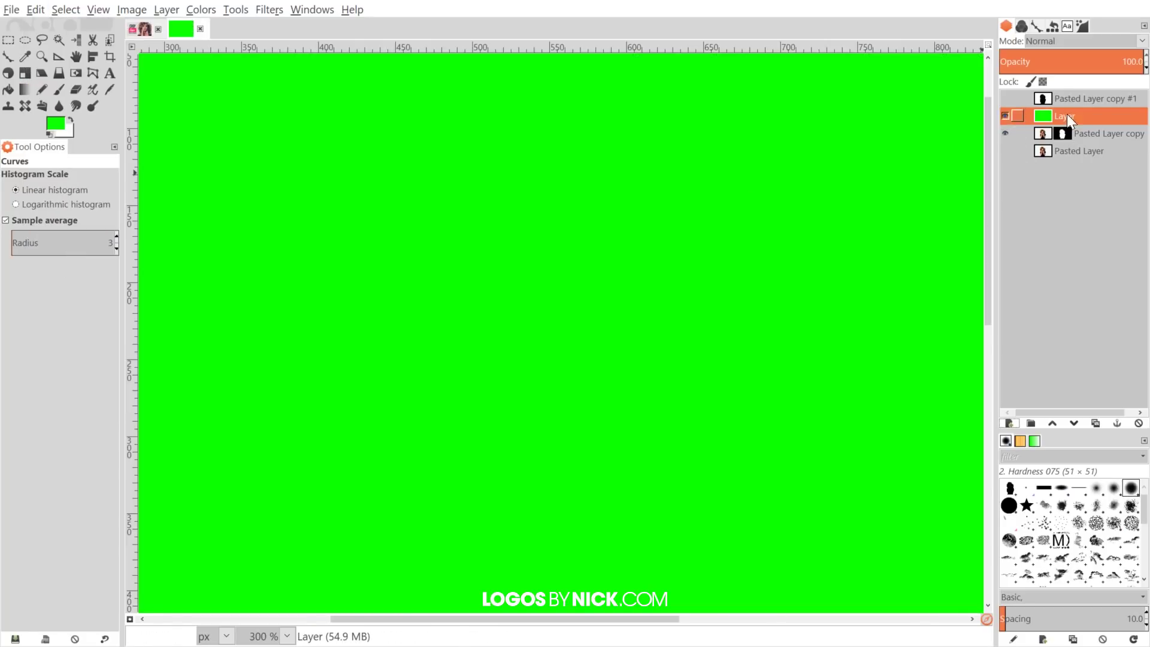
pyautogui.moveTo(1048, 113); pyautogui.dragTo(1054, 139)
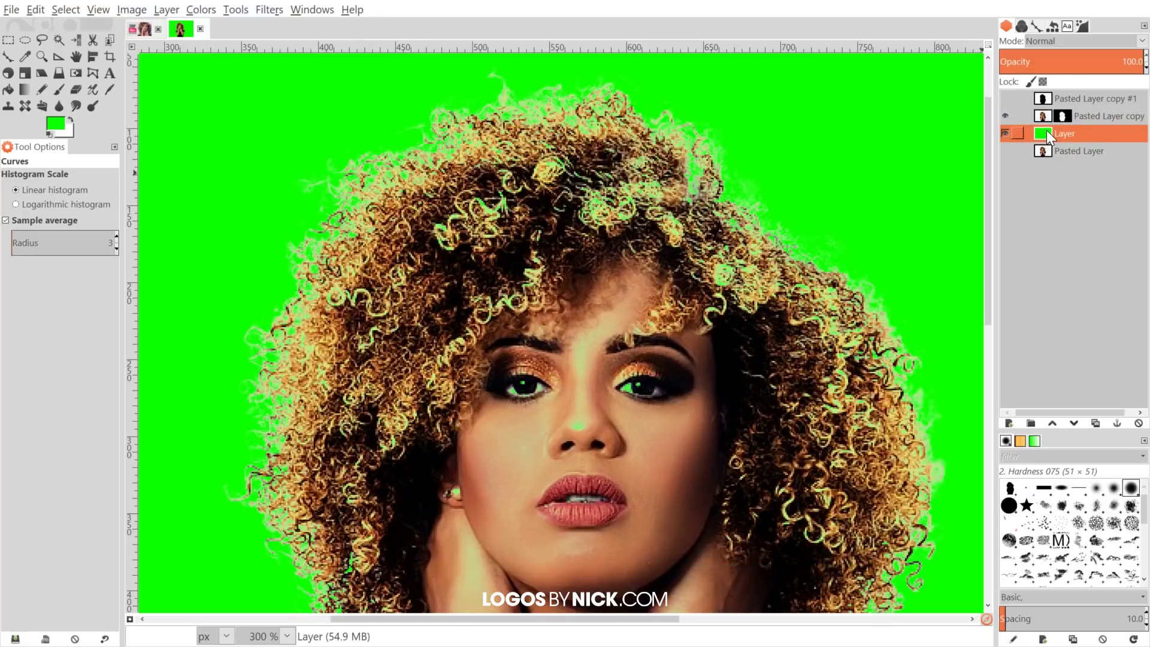
# Step: Examine the hair and face for fringing and see-through areas, comparing the cutout with and without the green backdrop
pyautogui.moveTo(439, 176); pyautogui.dragTo(421, 239)
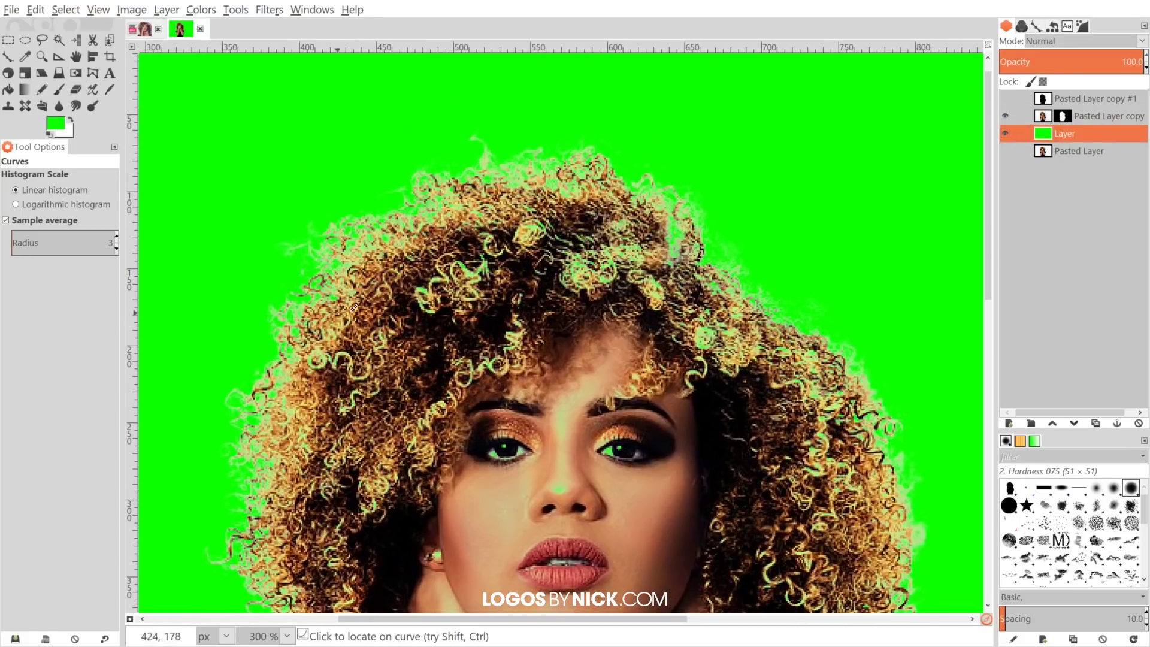
pyautogui.moveTo(492, 343); pyautogui.dragTo(470, 151)
pyautogui.moveTo(450, 358); pyautogui.dragTo(442, 326)
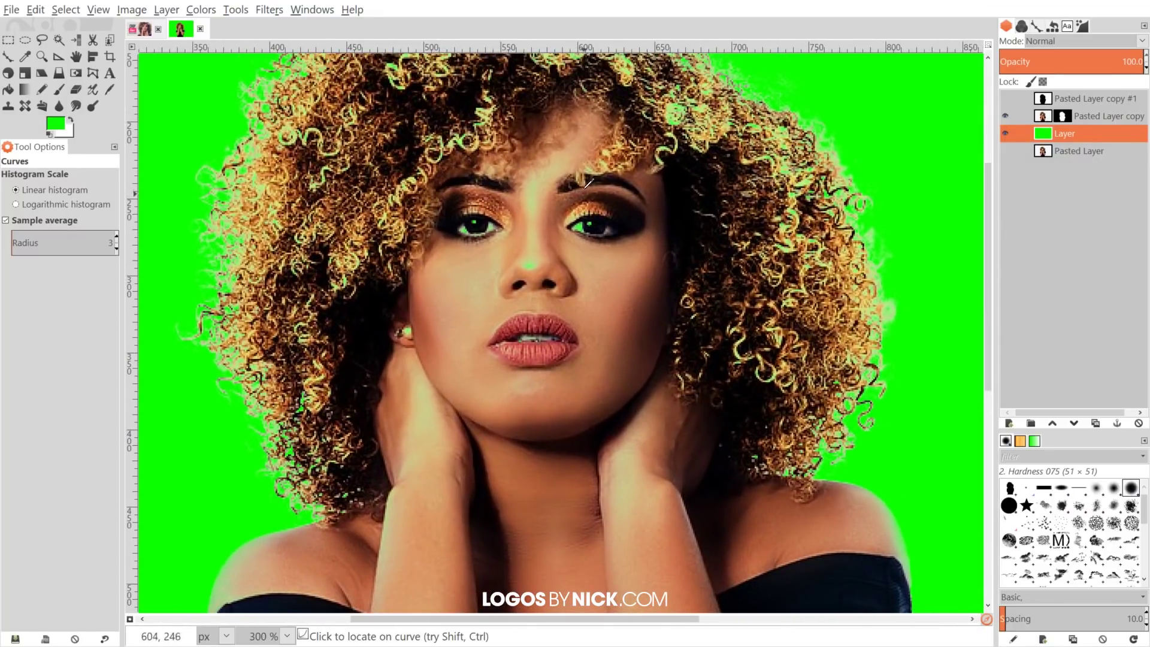
pyautogui.scroll(3, 587, 190)
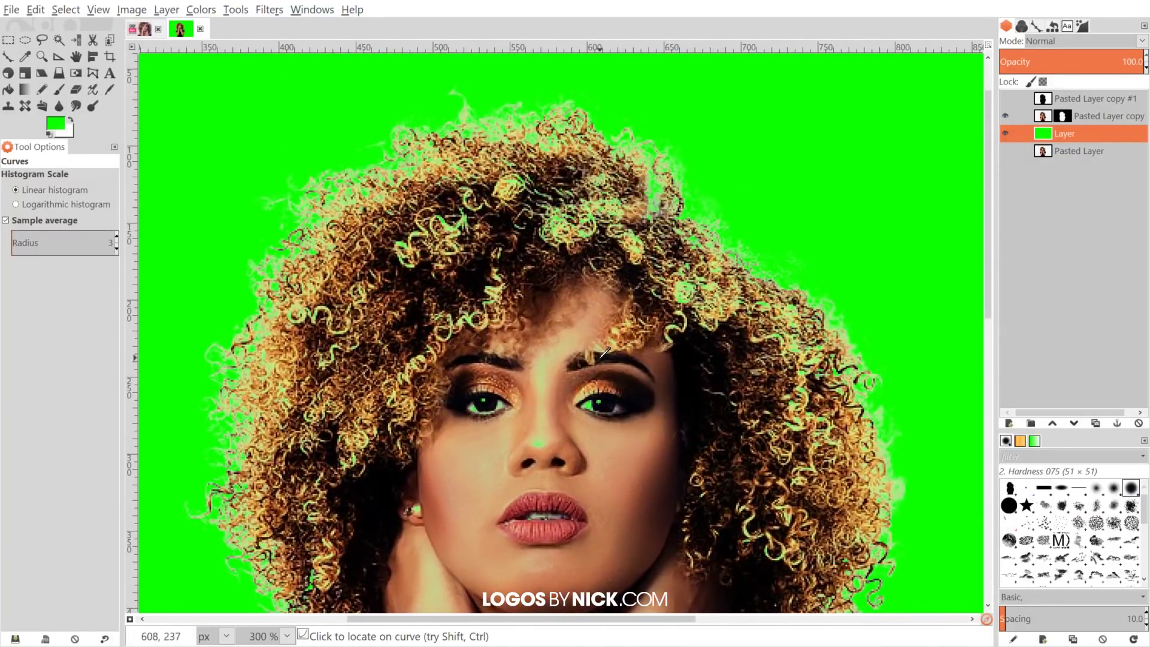
pyautogui.scroll(-2, 550, 127)
pyautogui.scroll(2, 549, 127)
pyautogui.click(1007, 131)
pyautogui.click(1007, 131)
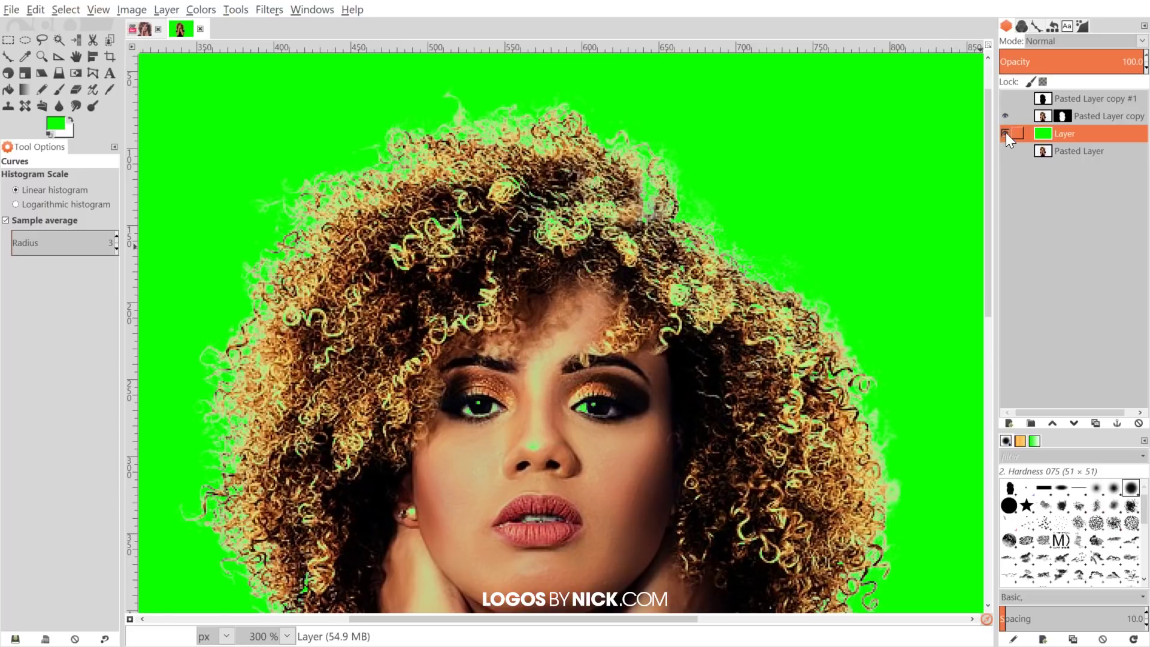
# Step: Hide the green layer and make the Pasted Layer copy's mask active for editing
pyautogui.click(1005, 133)
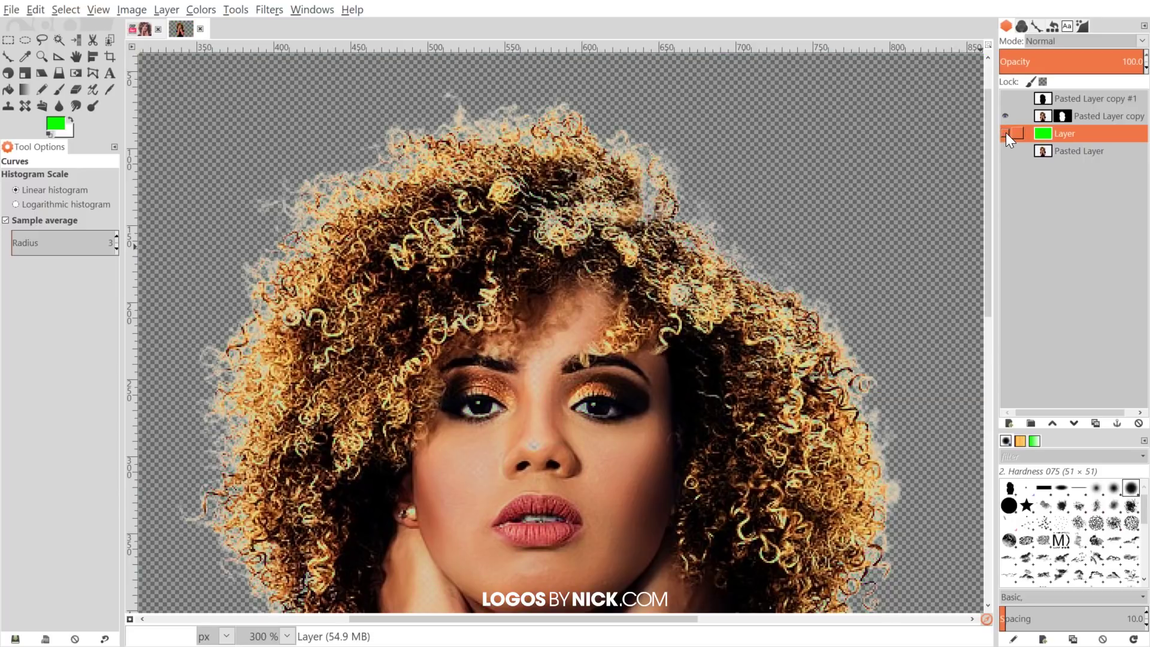
pyautogui.click(1065, 116)
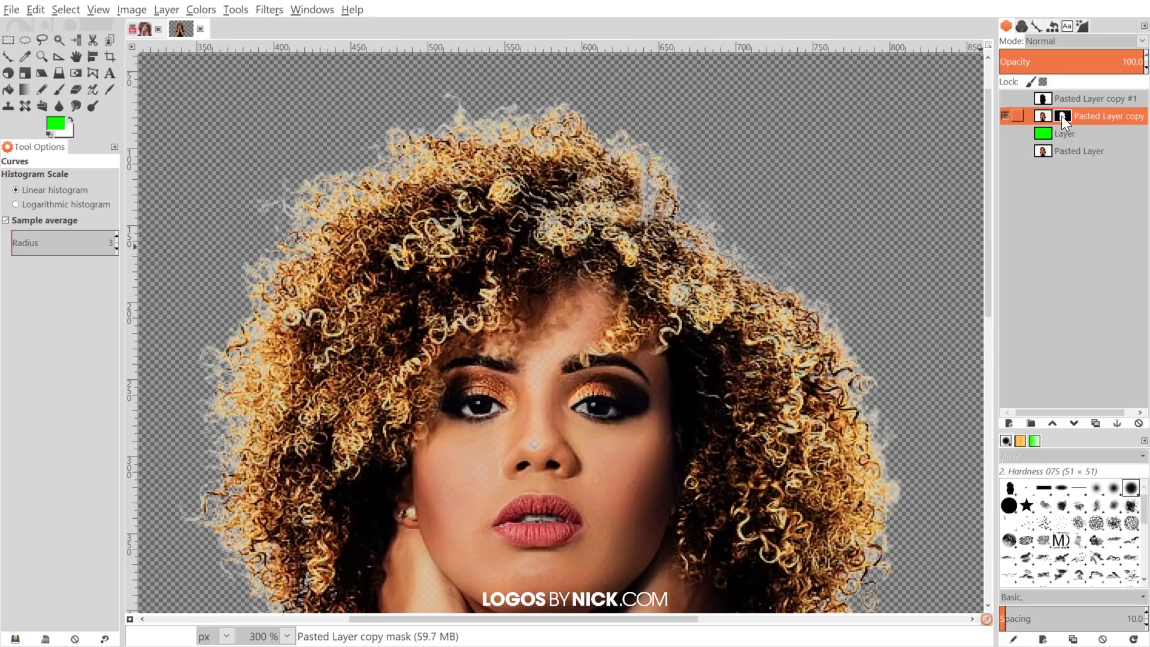
pyautogui.click(1043, 117)
pyautogui.click(1064, 117)
# Step: Darken the mask with Curves by moving the black point along the bottom edge to just past halfway, keeping the white point at maximum
pyautogui.click(190, 11)
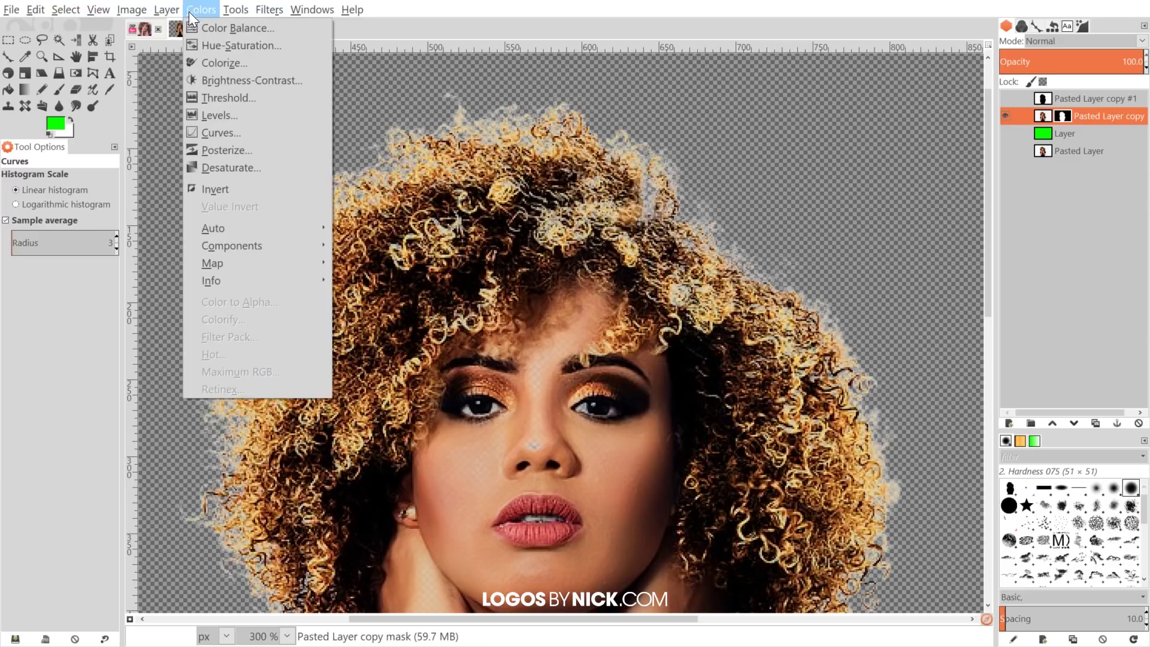
pyautogui.click(222, 131)
pyautogui.moveTo(858, 289); pyautogui.dragTo(965, 319)
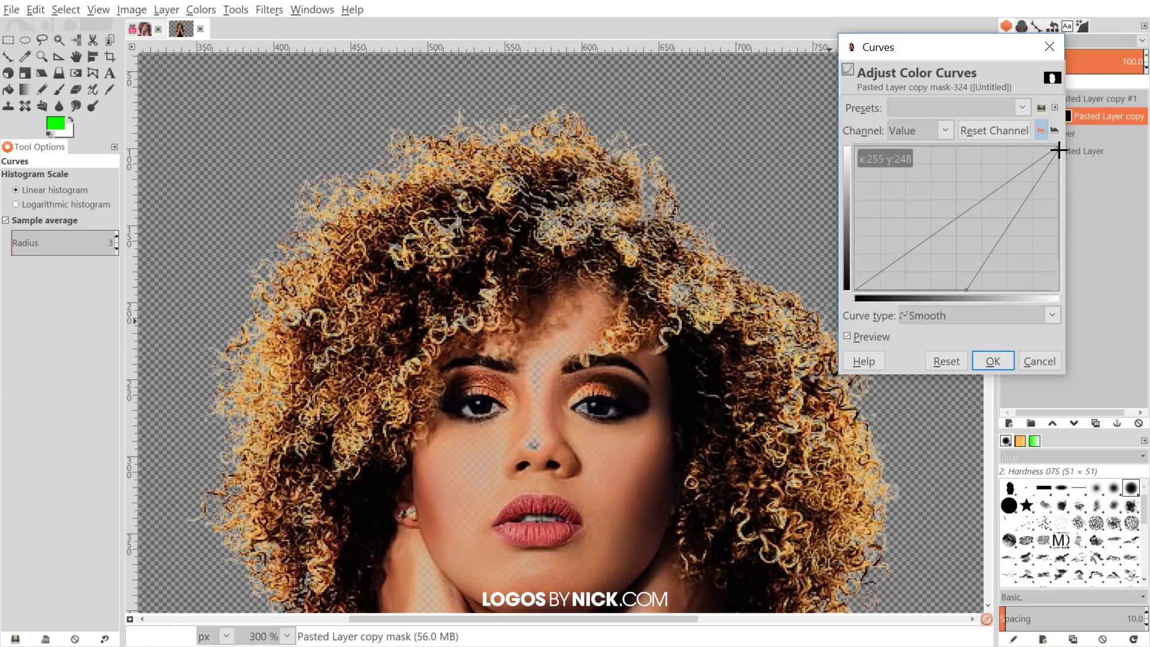
pyautogui.moveTo(1059, 150); pyautogui.dragTo(1086, 121)
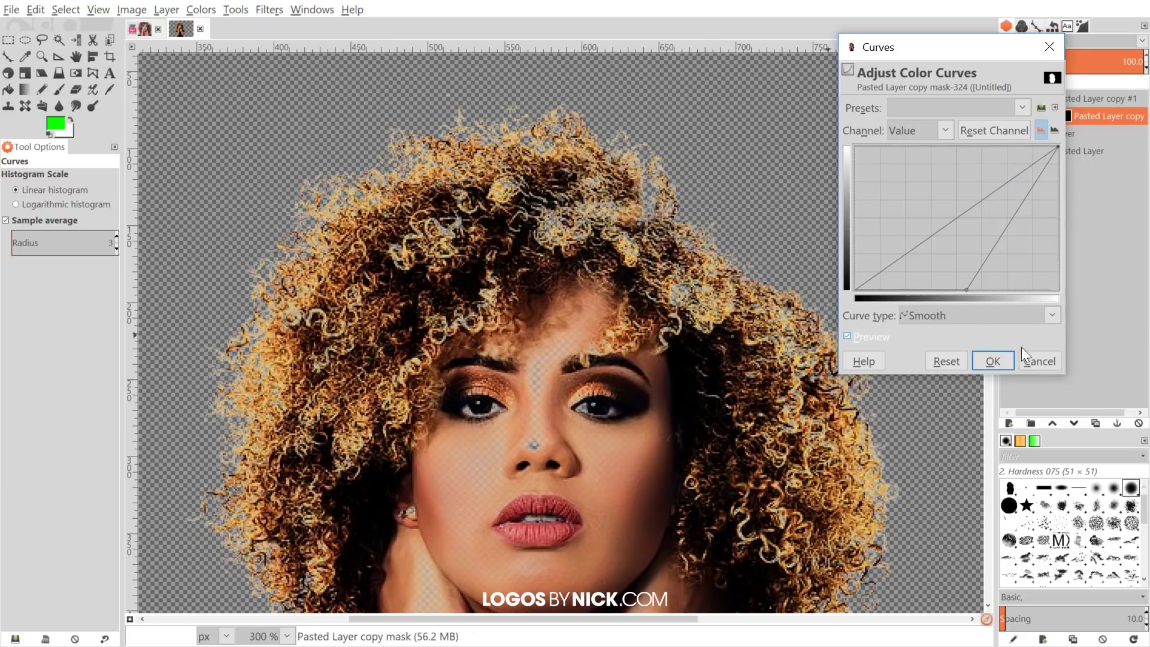
pyautogui.click(989, 361)
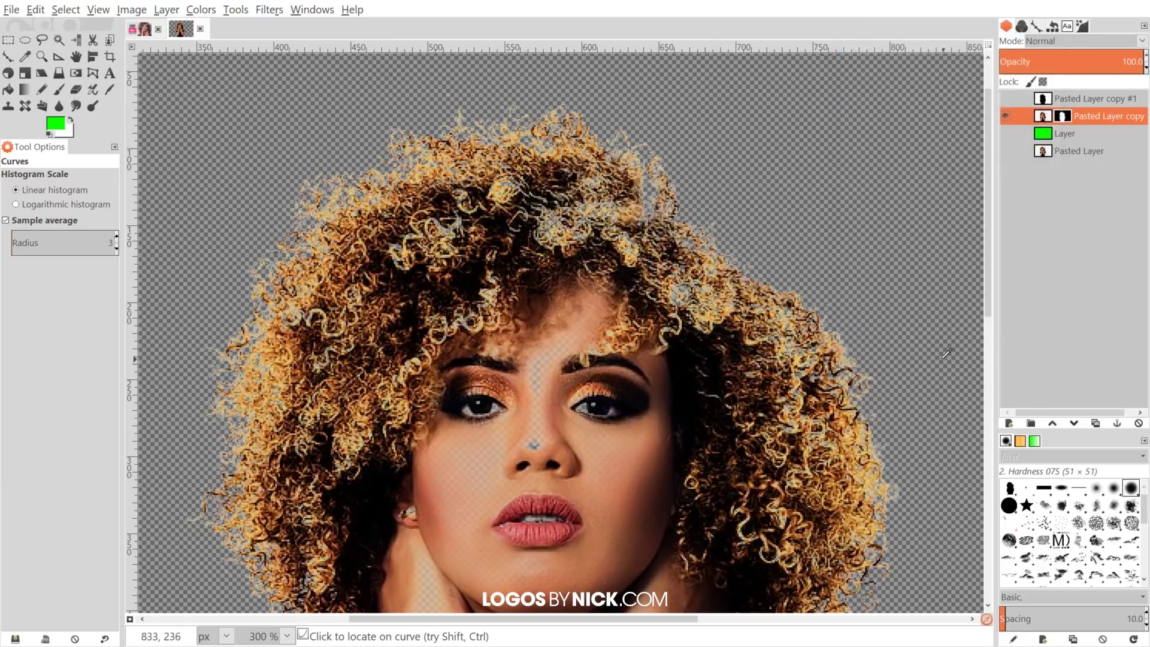
# Step: Show the green layer again and check the tightened hair edges and face against it
pyautogui.click(1006, 133)
pyautogui.moveTo(686, 255); pyautogui.dragTo(706, 183)
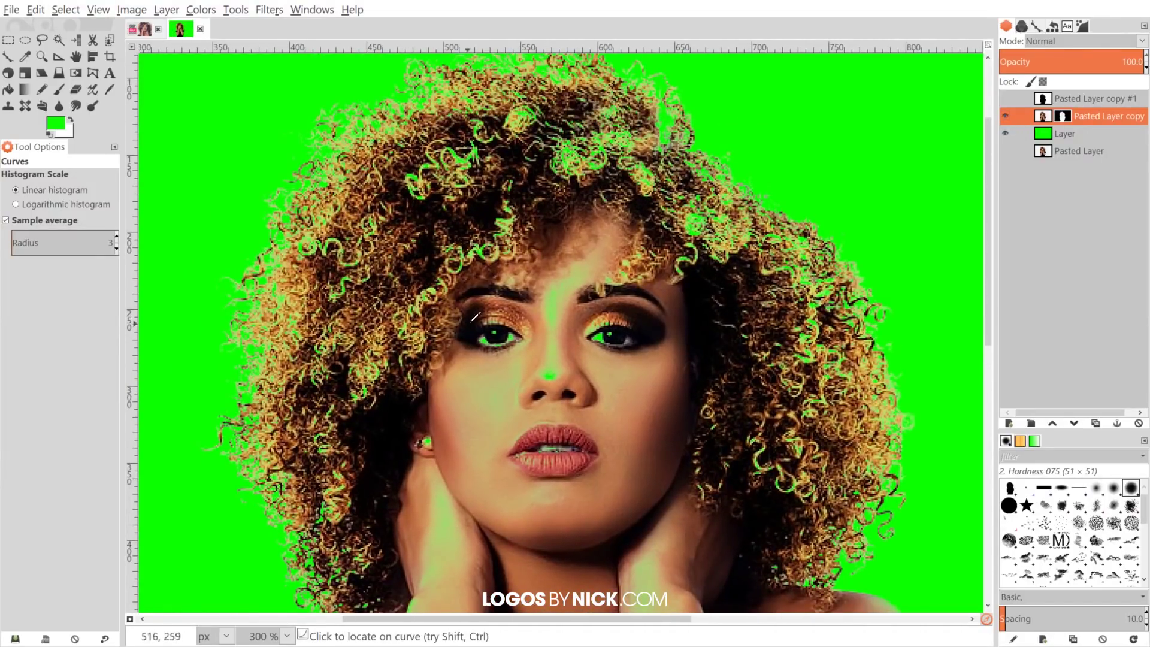
# Step: Paint the mask white over the see-through eyes, nose, mouth and earring using a size 32.22 Paintbrush with the Hardness 075 brush
pyautogui.moveTo(588, 353); pyautogui.dragTo(552, 192)
pyautogui.moveTo(608, 383); pyautogui.dragTo(590, 181)
pyautogui.moveTo(524, 402); pyautogui.dragTo(519, 560)
pyautogui.moveTo(508, 197); pyautogui.dragTo(502, 318)
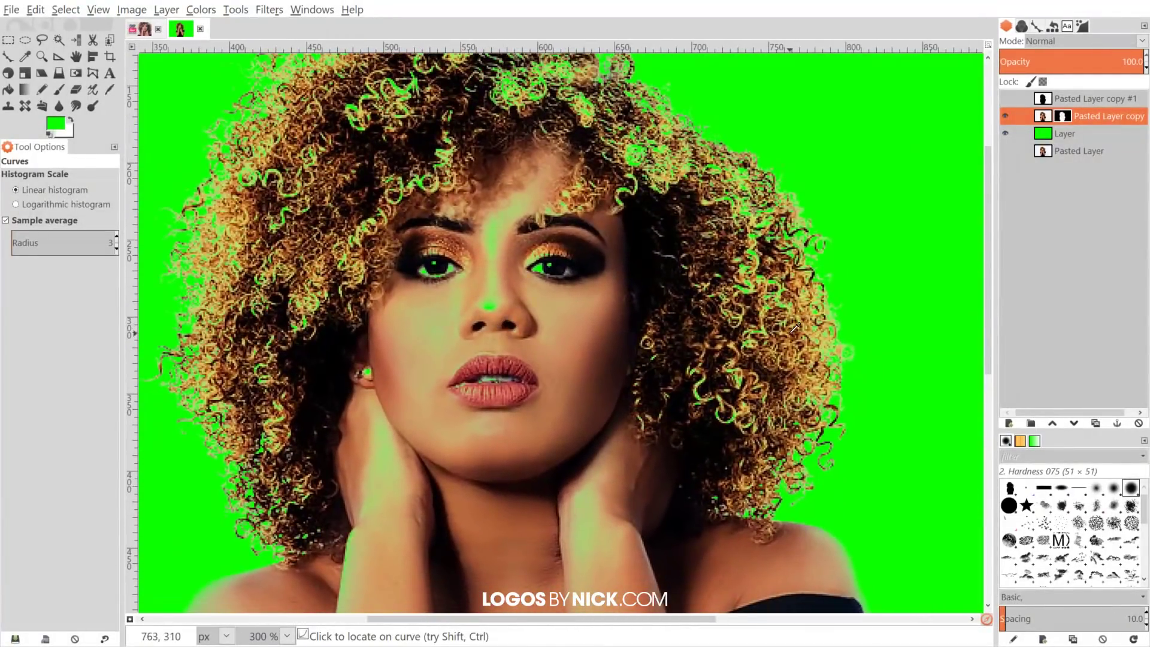
pyautogui.moveTo(666, 270); pyautogui.dragTo(683, 307)
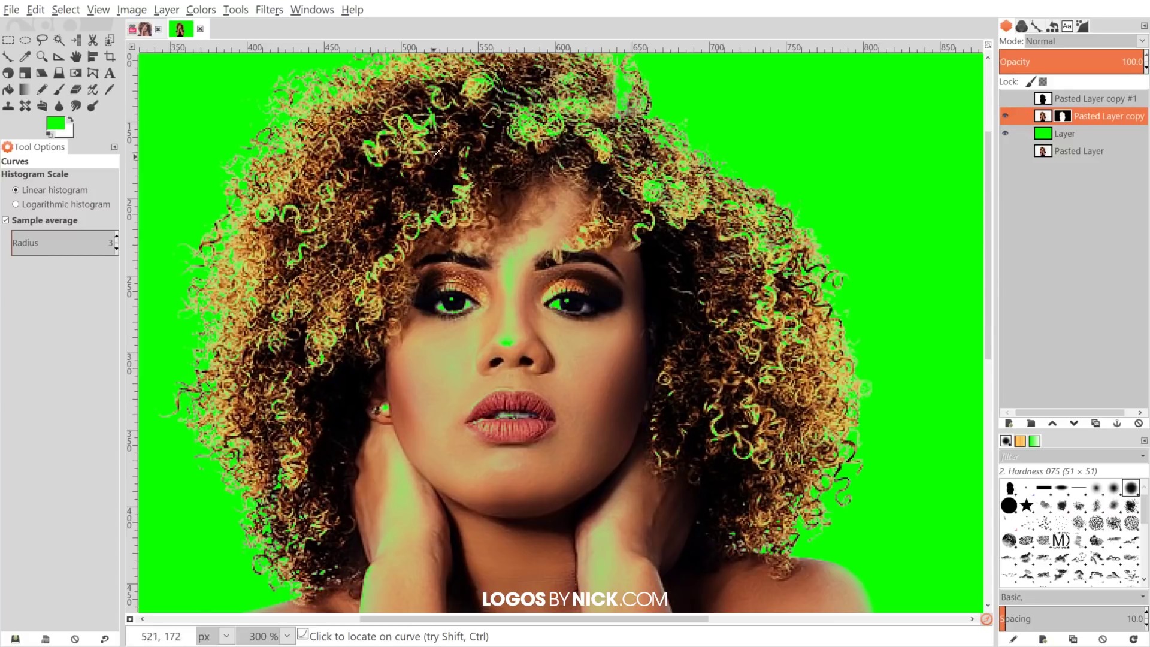
pyautogui.click(55, 92)
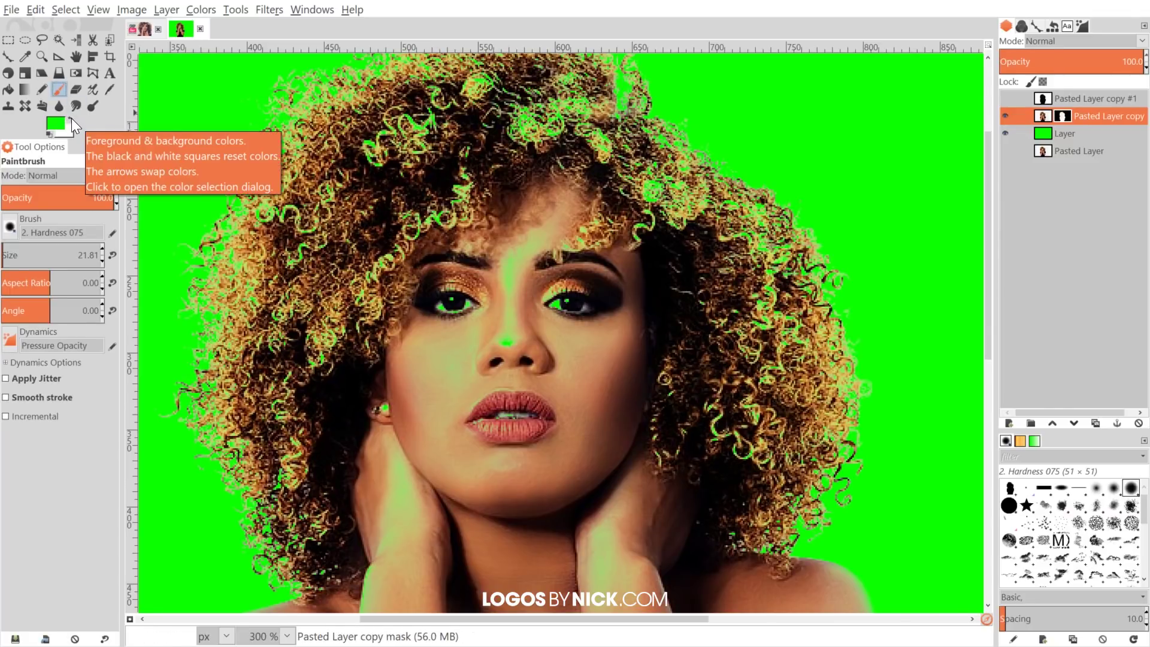
pyautogui.click(71, 117)
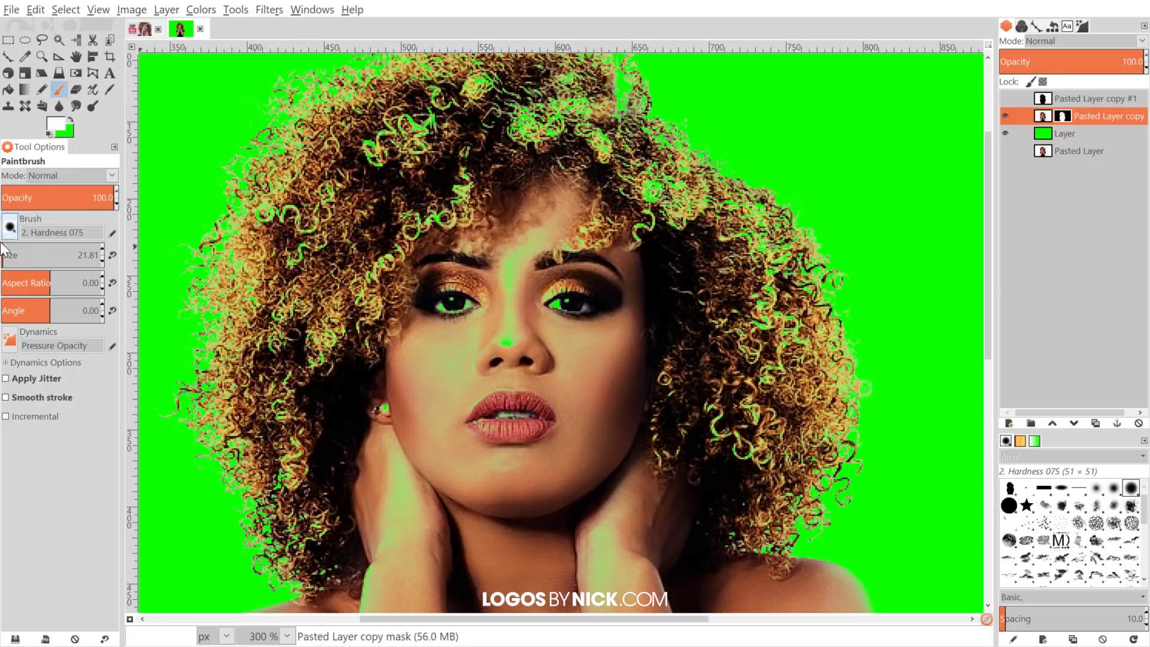
pyautogui.moveTo(11, 257); pyautogui.dragTo(3, 256)
pyautogui.click(449, 306)
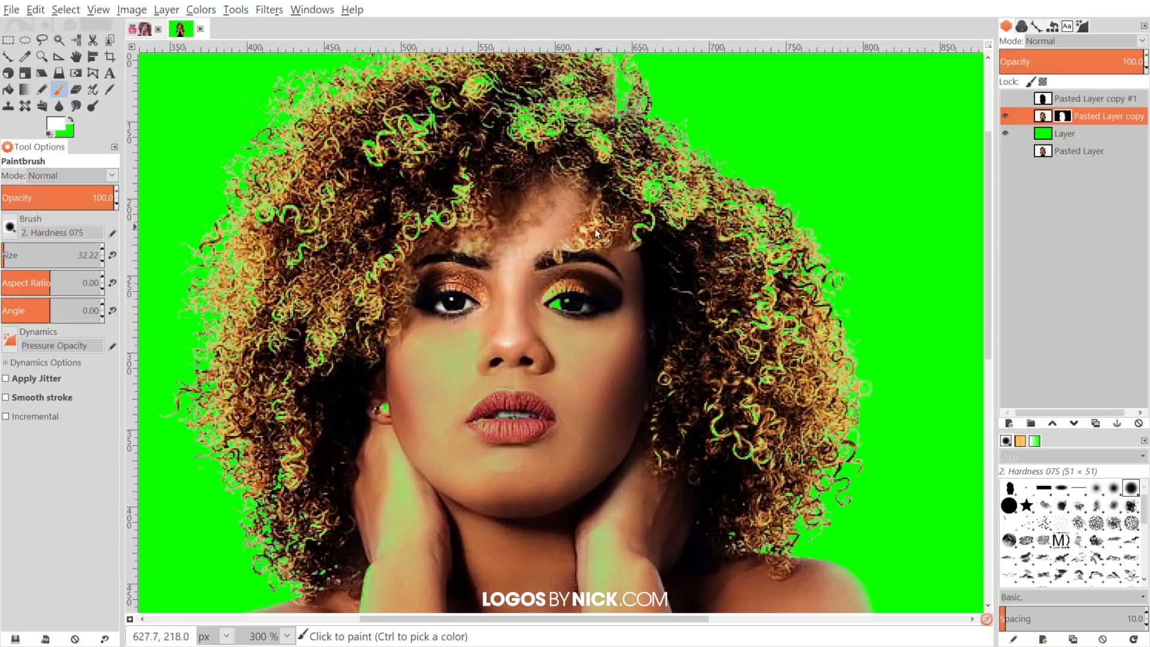
pyautogui.moveTo(598, 293)
pyautogui.mouseDown()
pyautogui.moveTo(637, 246)
pyautogui.moveTo(615, 314)
pyautogui.moveTo(618, 100)
pyautogui.mouseUp()
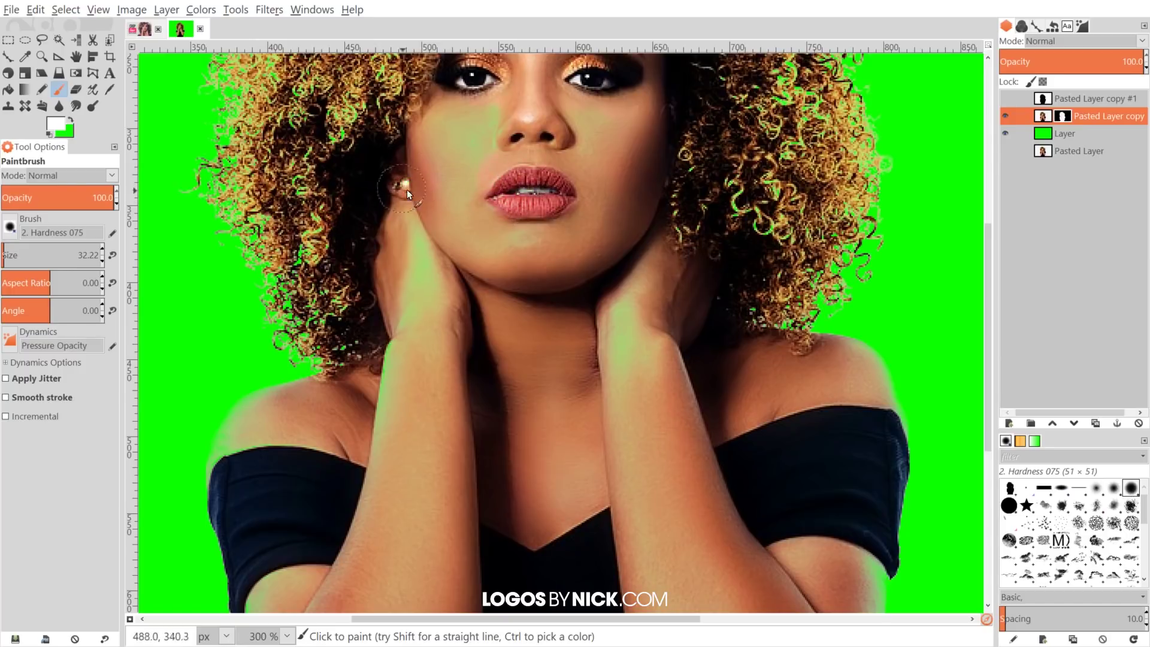
# Step: Paint the mask white over the see-through patches on both hands and wrists
pyautogui.scroll(-2, 480, 323)
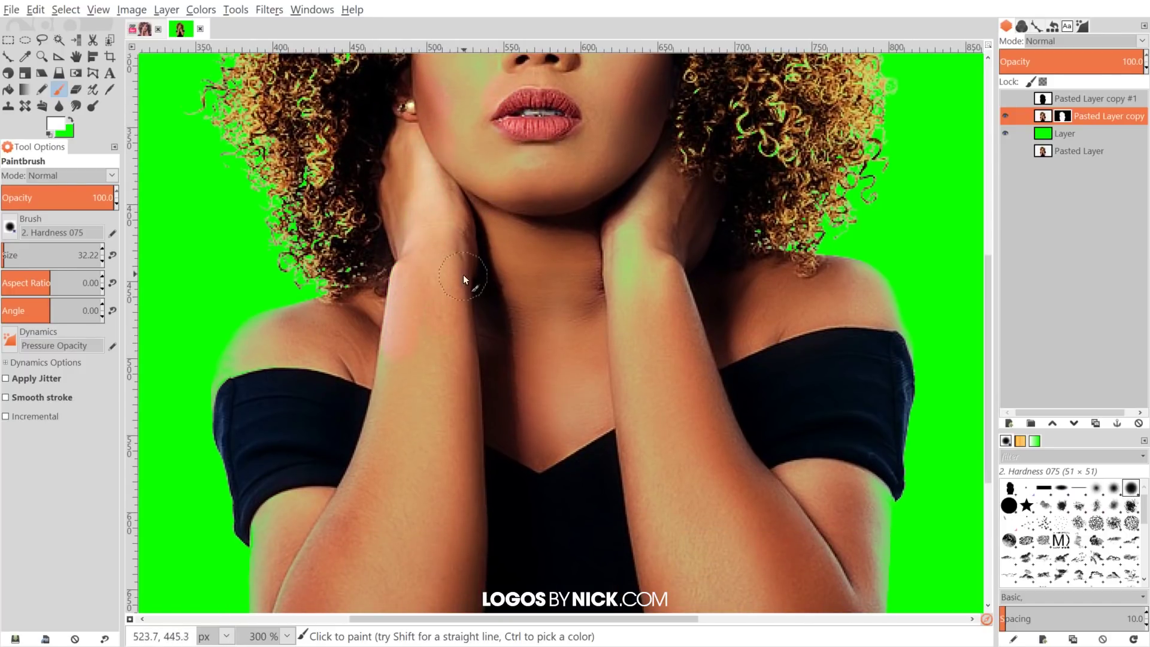
pyautogui.moveTo(627, 206); pyautogui.dragTo(638, 260)
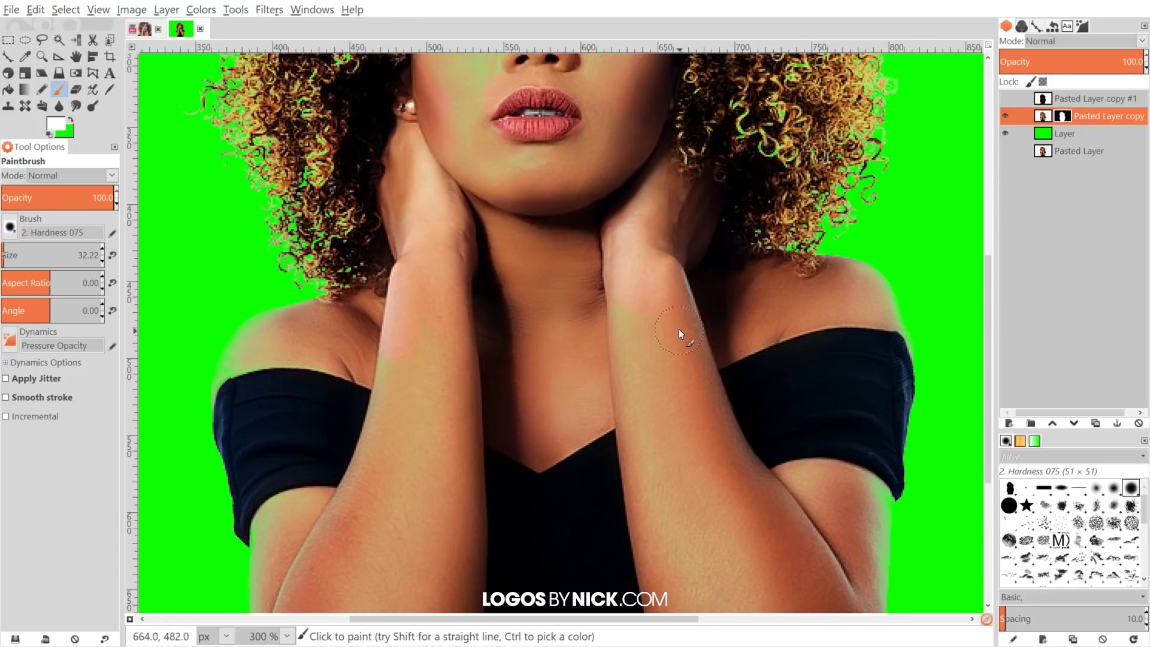
pyautogui.moveTo(678, 331); pyautogui.dragTo(584, 393)
pyautogui.moveTo(400, 349); pyautogui.dragTo(588, 259)
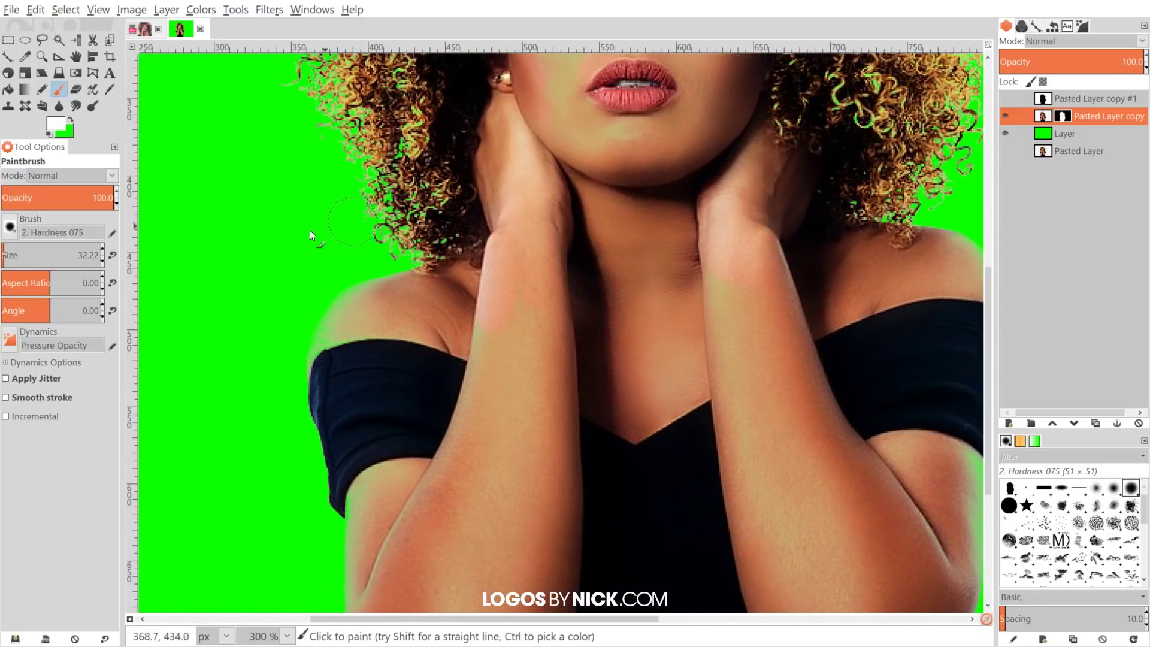
pyautogui.scroll(-3, 612, 414)
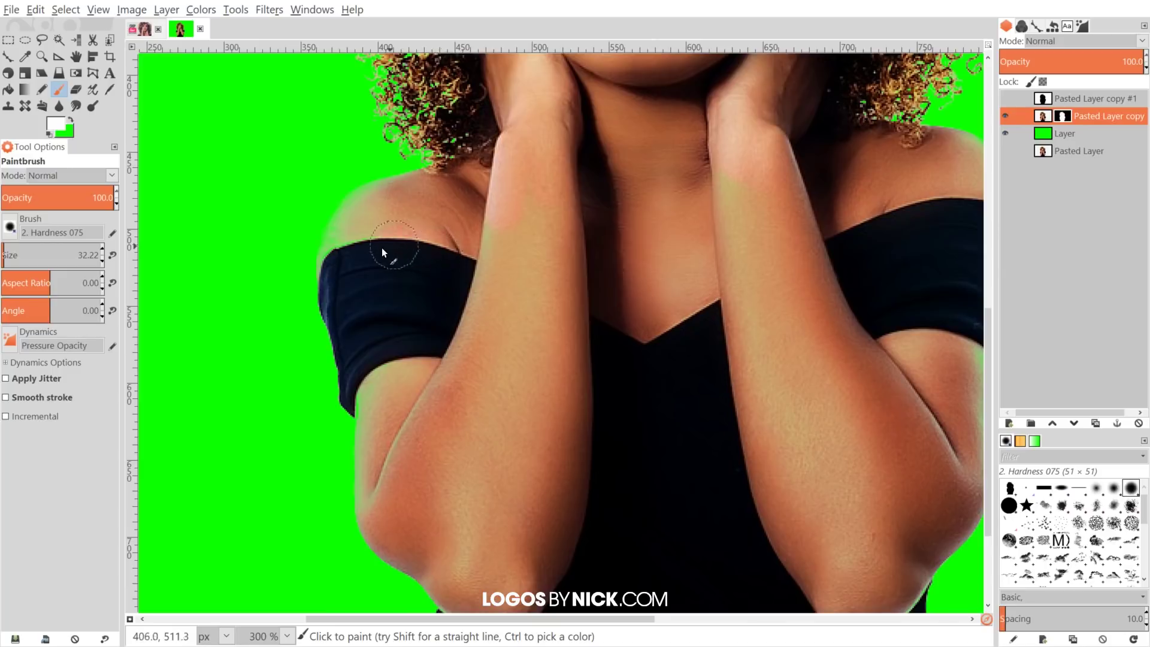
pyautogui.moveTo(633, 306); pyautogui.dragTo(444, 142)
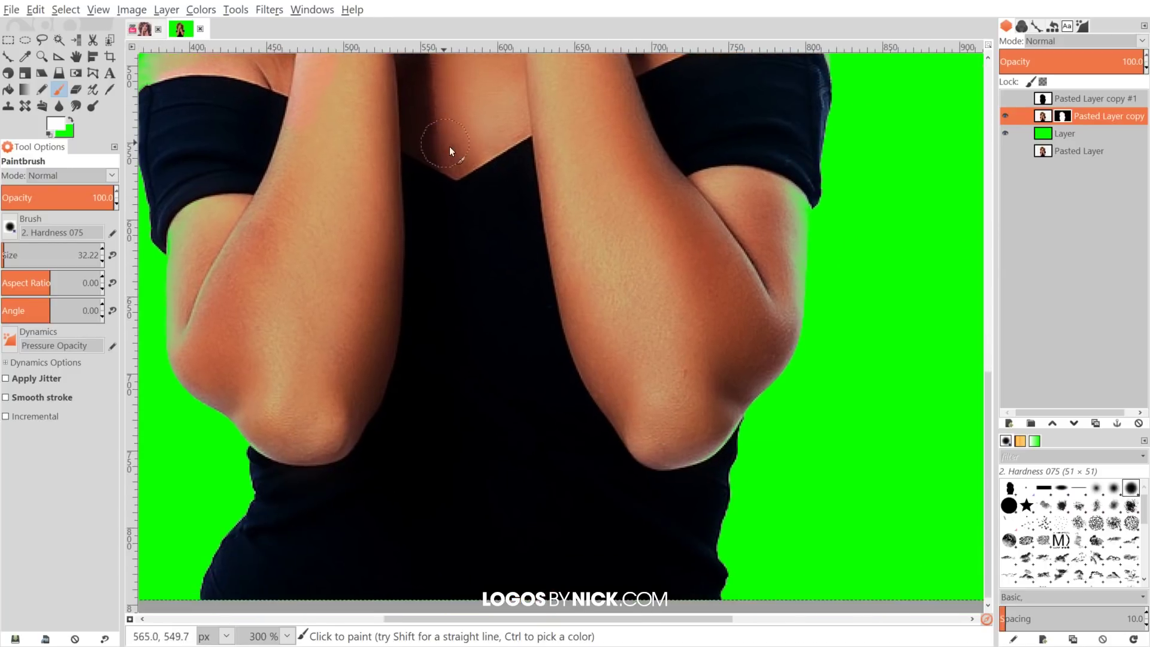
# Step: Paint the mask white over the see-through inner curls on the upper-left part of the hair
pyautogui.moveTo(527, 312); pyautogui.dragTo(629, 557)
pyautogui.moveTo(506, 222); pyautogui.dragTo(560, 554)
pyautogui.moveTo(550, 242); pyautogui.dragTo(527, 392)
pyautogui.moveTo(496, 269)
pyautogui.mouseDown()
pyautogui.moveTo(451, 270)
pyautogui.moveTo(497, 245)
pyautogui.moveTo(493, 210)
pyautogui.moveTo(539, 217)
pyautogui.mouseUp()
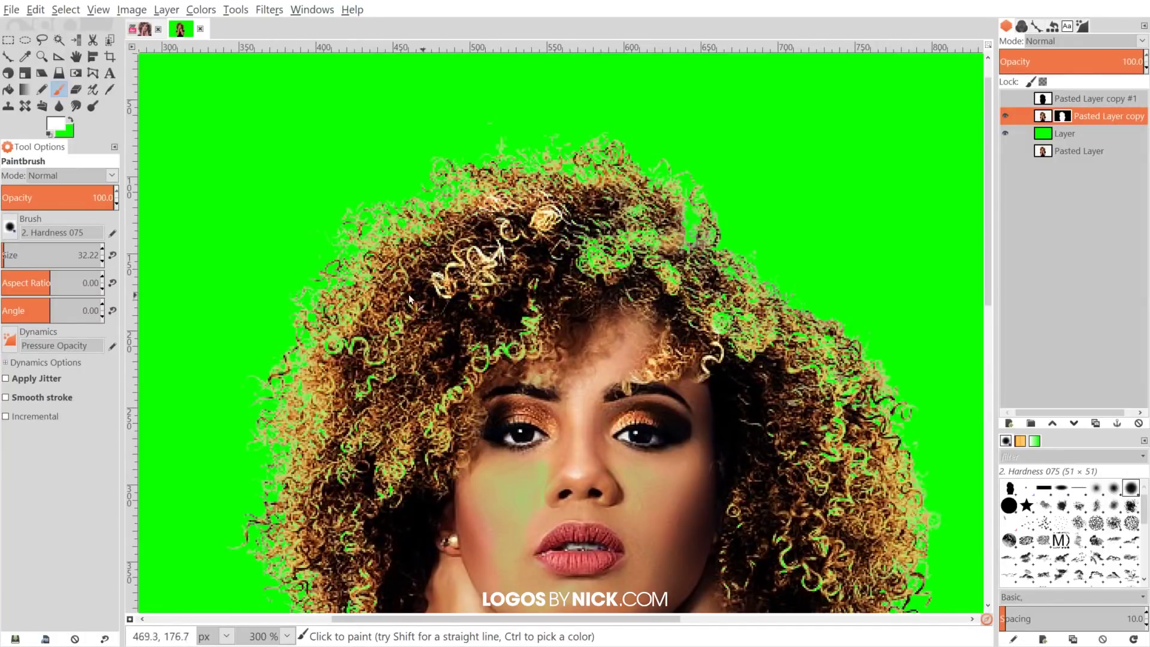
# Step: Try painting the mask white over the upper-left outer hair edge, and undo the stroke
pyautogui.moveTo(353, 278)
pyautogui.mouseDown()
pyautogui.moveTo(375, 246)
pyautogui.moveTo(363, 226)
pyautogui.moveTo(401, 218)
pyautogui.mouseUp()
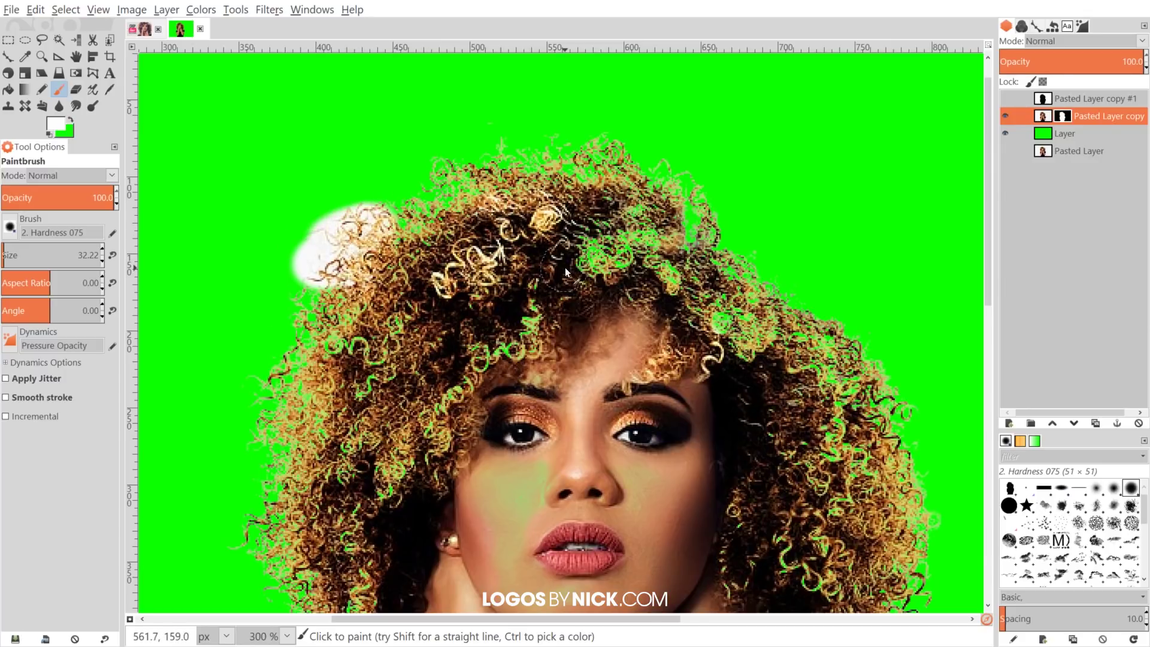
pyautogui.hotkey('ctrl', 'z')
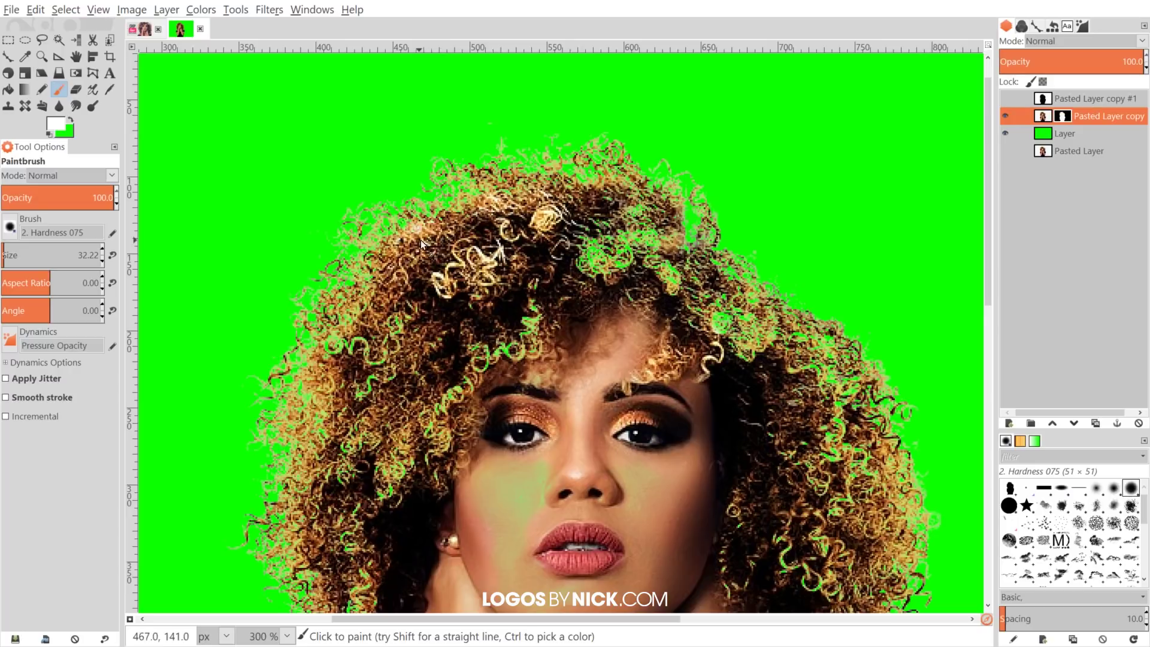
# Step: Paint the mask white over the inner curls above the forehead and at the upper right, staying clear of the outer hair edge
pyautogui.moveTo(456, 214); pyautogui.dragTo(525, 219)
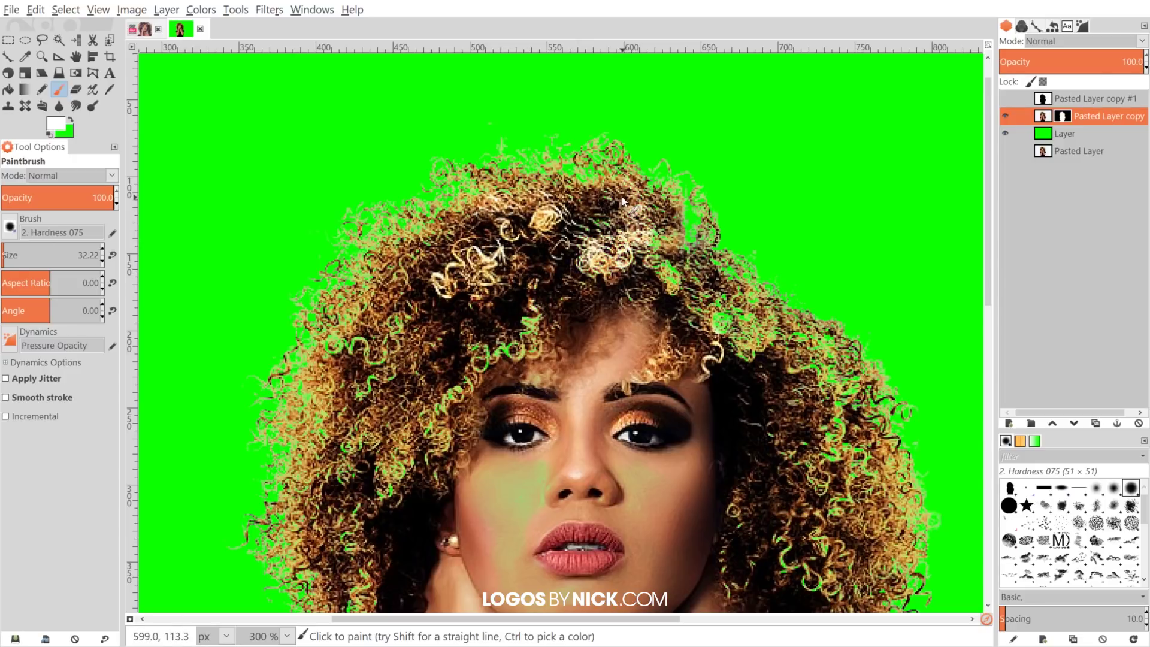
pyautogui.moveTo(667, 272)
pyautogui.mouseDown()
pyautogui.moveTo(699, 302)
pyautogui.moveTo(709, 292)
pyautogui.moveTo(678, 275)
pyautogui.moveTo(732, 344)
pyautogui.moveTo(779, 354)
pyautogui.mouseUp()
pyautogui.moveTo(641, 407); pyautogui.dragTo(559, 388)
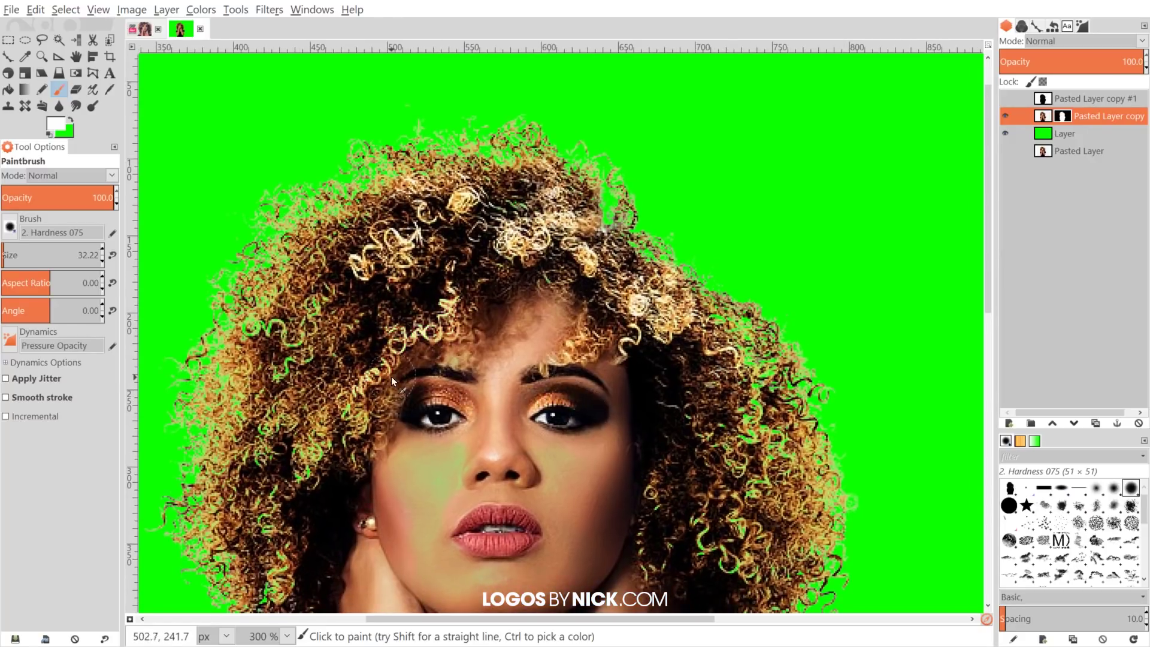
# Step: Hide the green layer and compare the cutout hair with the original by toggling the Pasted Layer's visibility
pyautogui.click(1007, 133)
pyautogui.click(1005, 151)
pyautogui.click(1006, 150)
pyautogui.click(1006, 150)
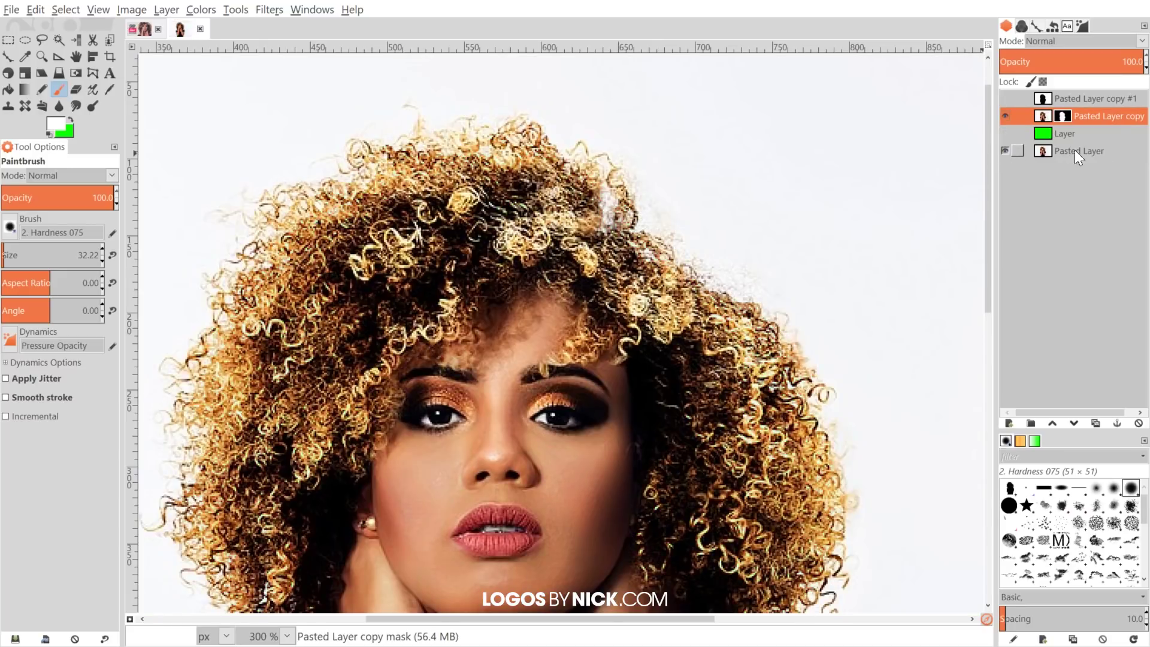
pyautogui.click(1005, 150)
pyautogui.click(1004, 150)
pyautogui.click(1004, 150)
# Step: Try a white mask stroke over the gap in the upper-right hair, undo it, and check the area against the Pasted Layer
pyautogui.moveTo(607, 221); pyautogui.dragTo(602, 206)
pyautogui.hotkey('ctrl', 'z')
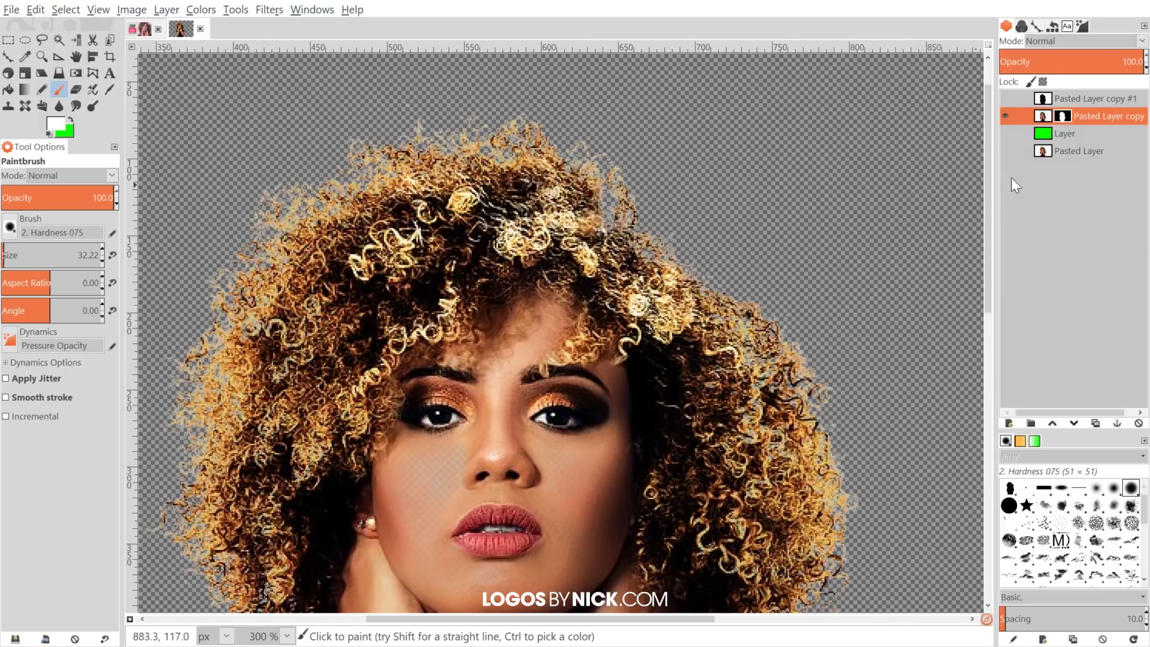
pyautogui.click(1005, 151)
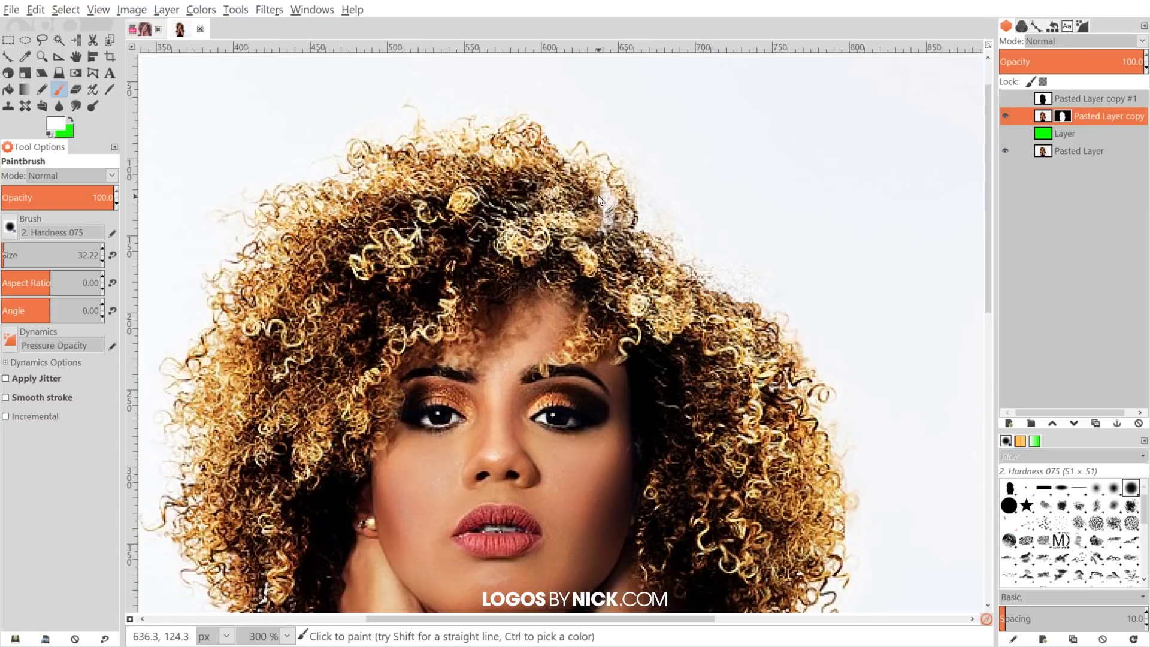
pyautogui.click(1005, 151)
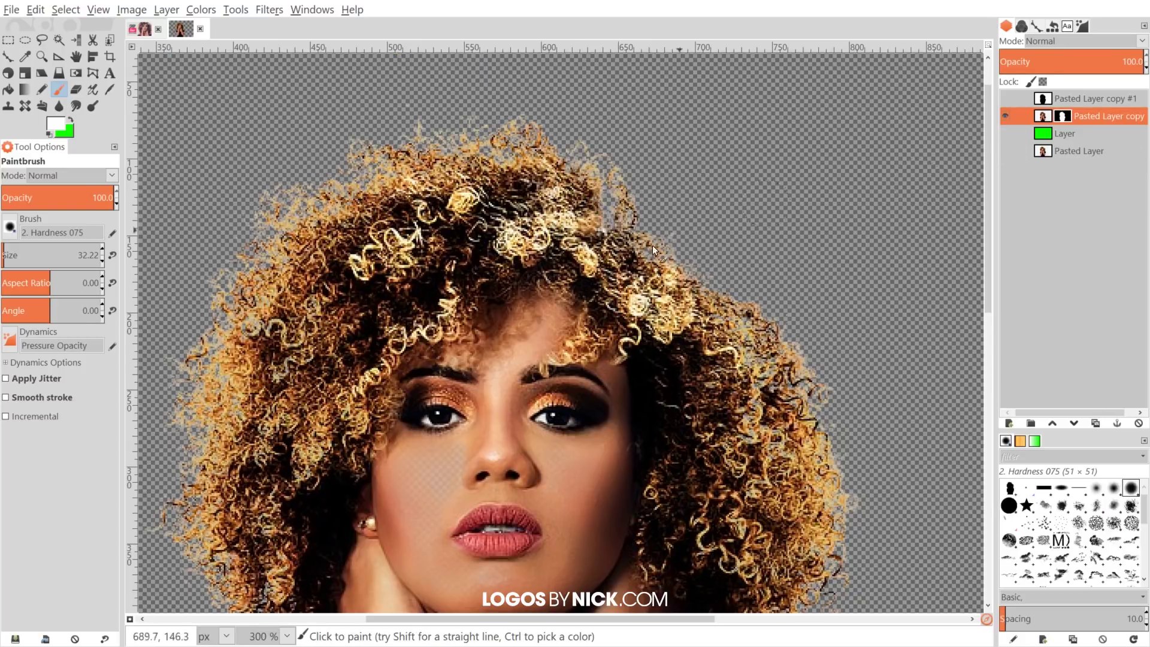
# Step: Paint the mask white over the inner curls on the right side of the hair, checking them against the original Pasted Layer
pyautogui.scroll(-5, 734, 210)
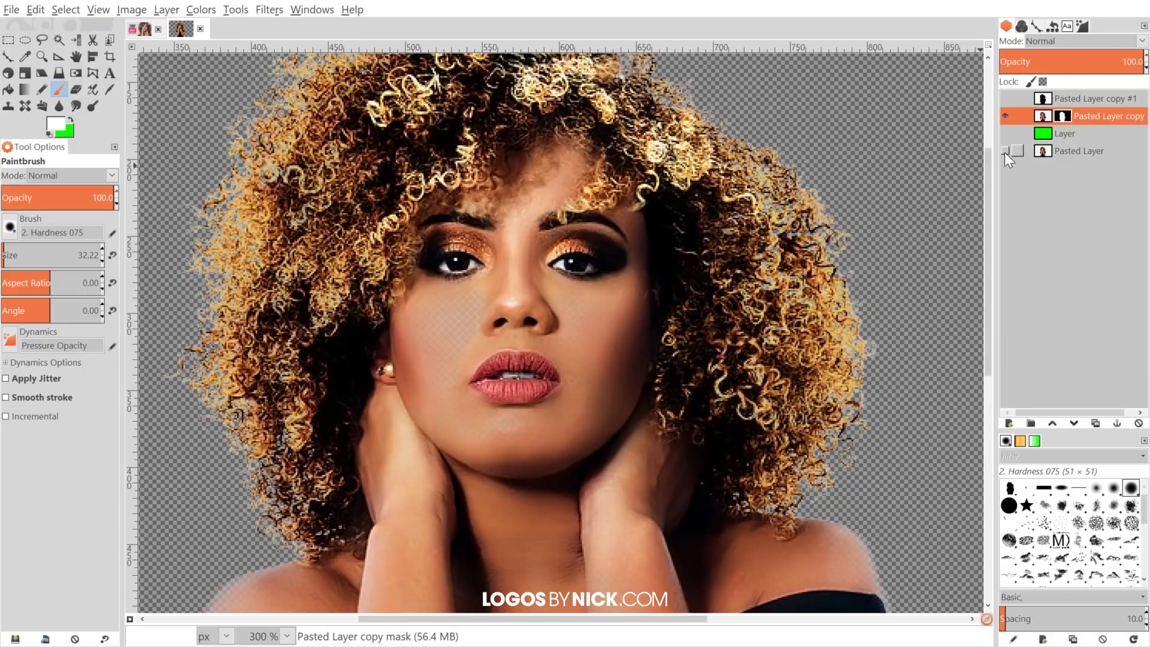
pyautogui.click(1005, 151)
pyautogui.click(1005, 151)
pyautogui.click(1005, 151)
pyautogui.click(1004, 151)
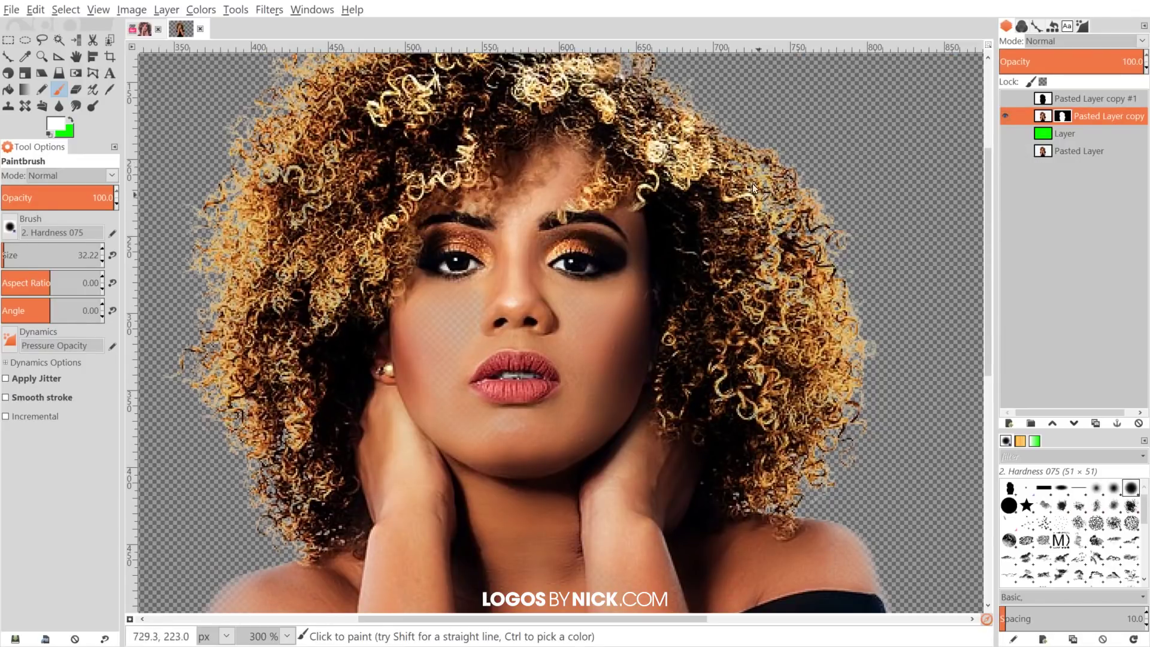
pyautogui.click(1002, 151)
pyautogui.click(1002, 151)
pyautogui.click(1003, 151)
pyautogui.click(1002, 151)
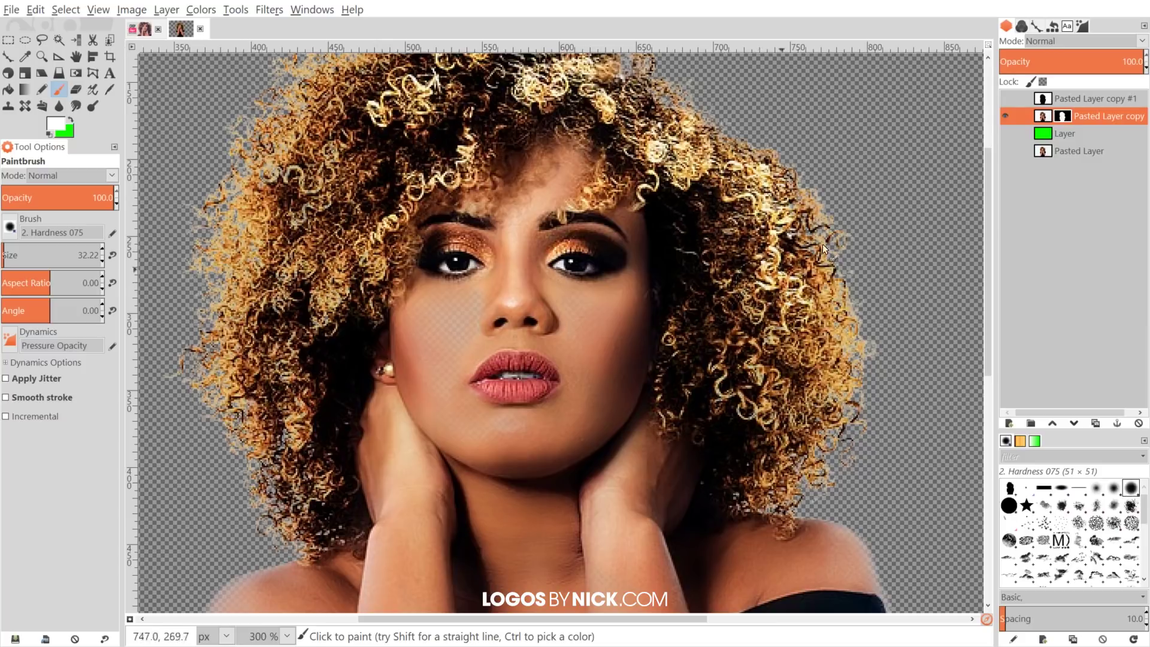
# Step: Show the green layer and paint the mask white over the lower-right inner curls and the see-through left cheek
pyautogui.click(1005, 133)
pyautogui.scroll(-5, 577, 277)
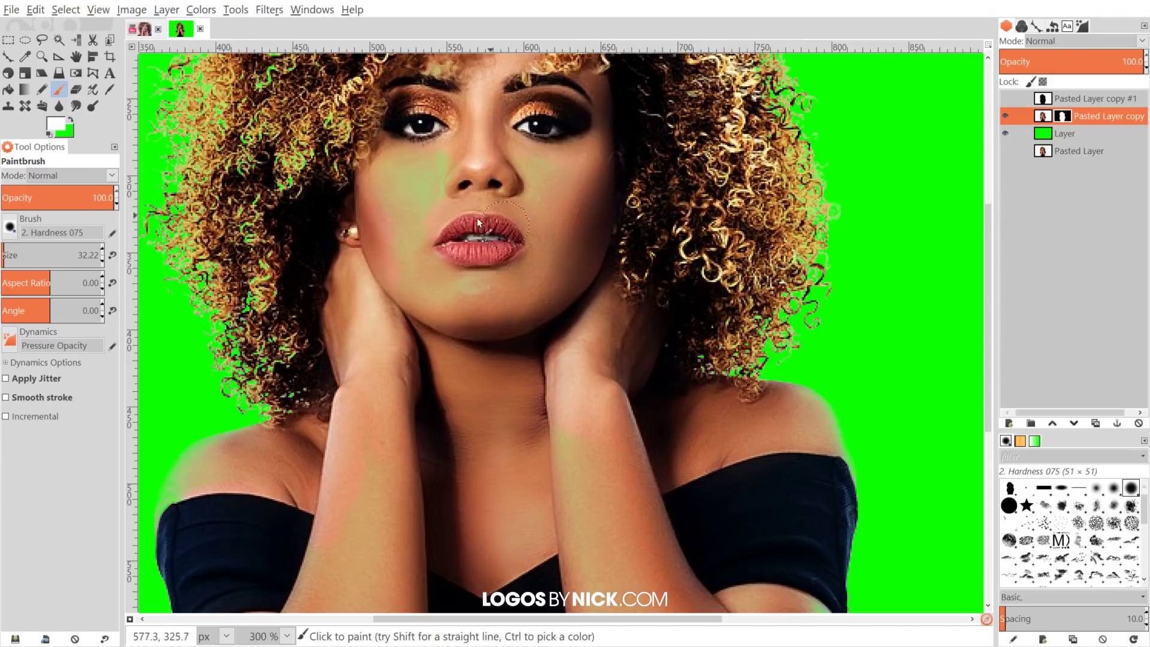
pyautogui.moveTo(529, 225); pyautogui.dragTo(724, 389)
pyautogui.moveTo(702, 188); pyautogui.dragTo(678, 246)
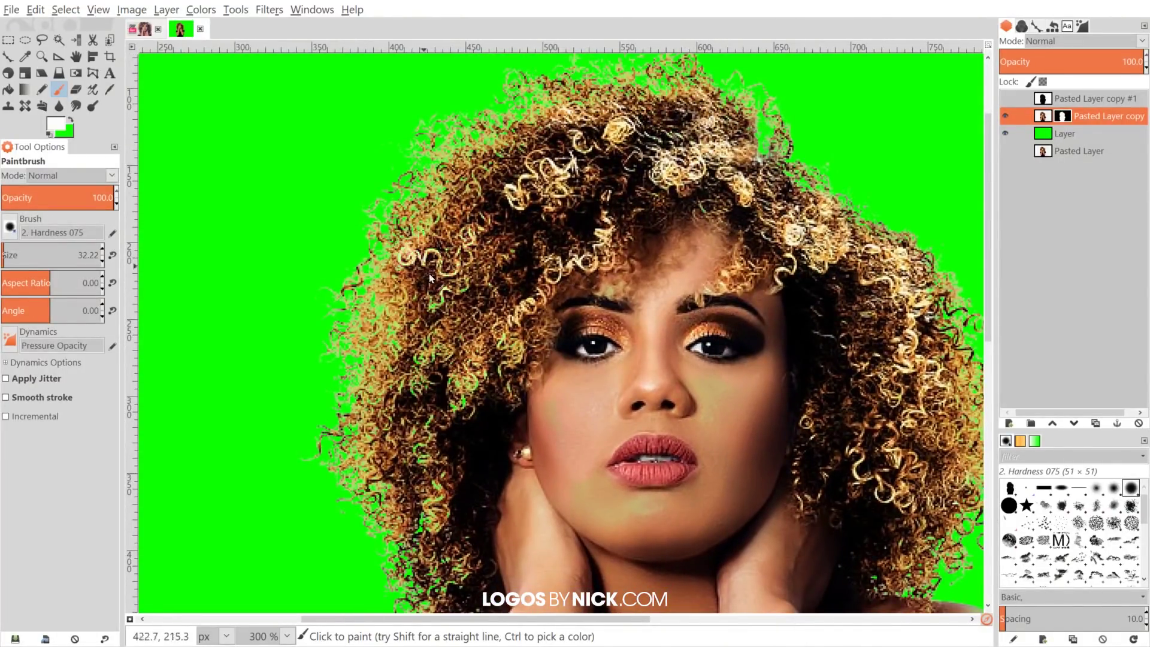
# Step: Paint the mask white over the inner curls down the left side of the hair, avoiding the outer strands
pyautogui.press('space')
pyautogui.scroll(-3, 477, 271)
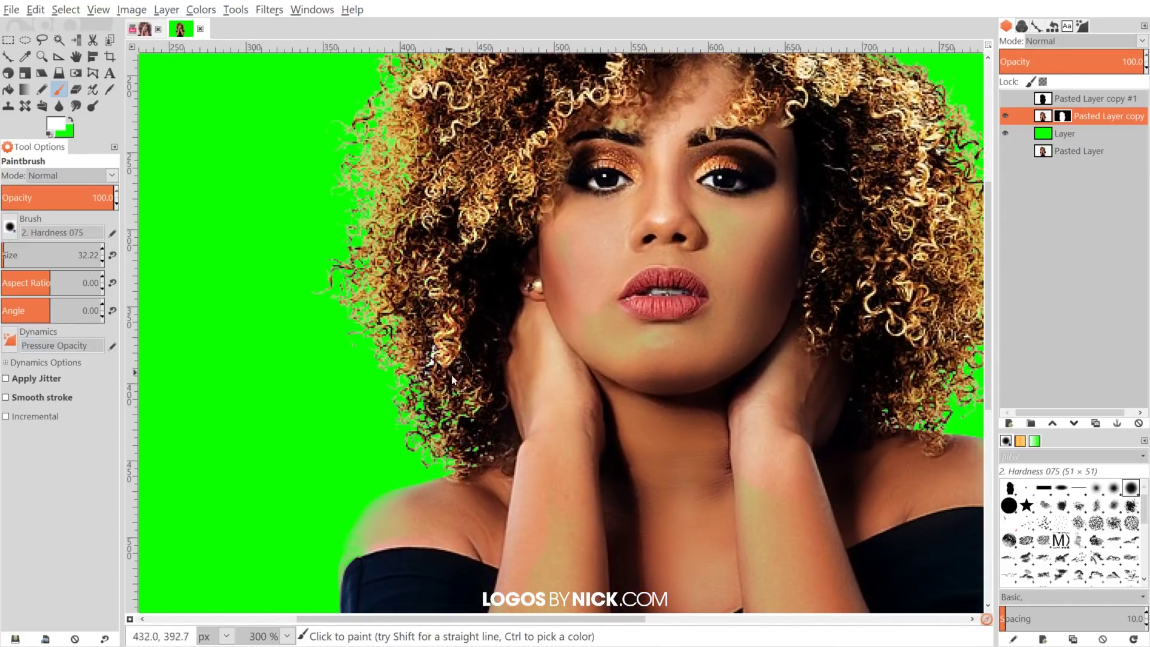
pyautogui.press('space')
pyautogui.moveTo(529, 348); pyautogui.dragTo(542, 474)
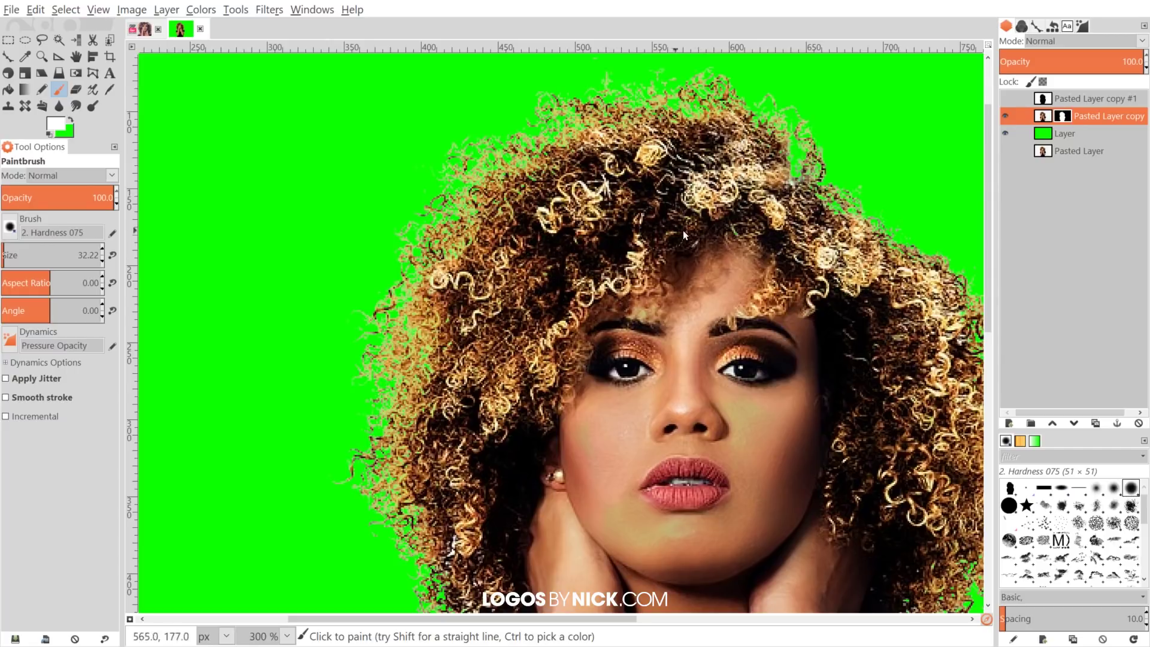
pyautogui.moveTo(603, 274); pyautogui.dragTo(523, 321)
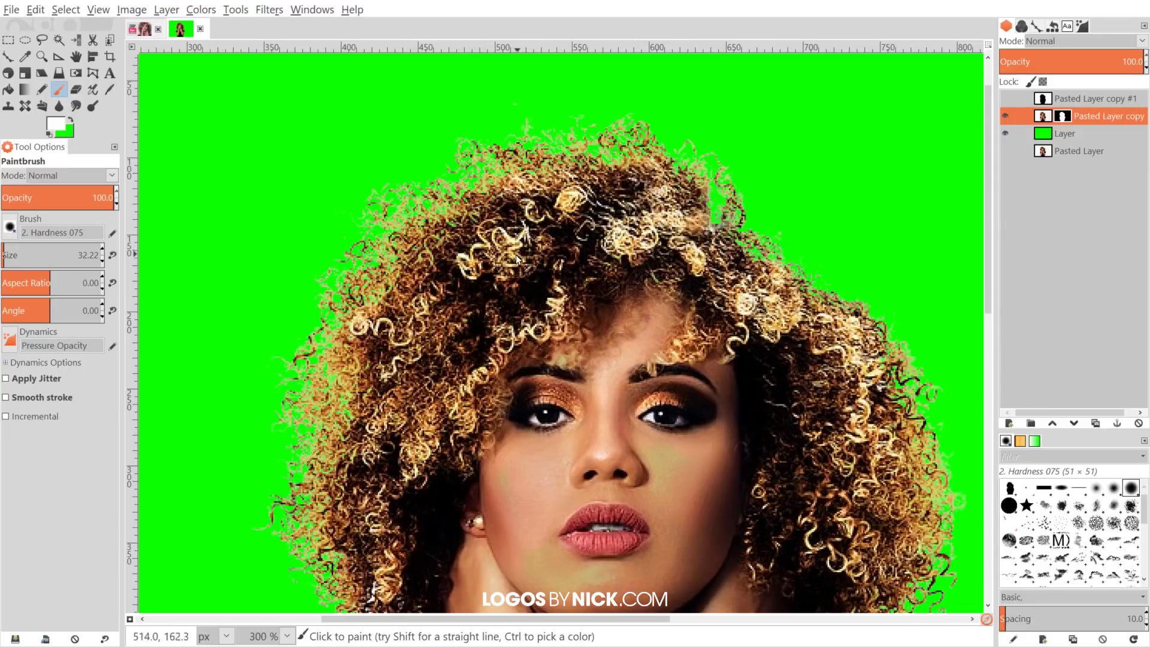
pyautogui.moveTo(455, 413); pyautogui.dragTo(479, 262)
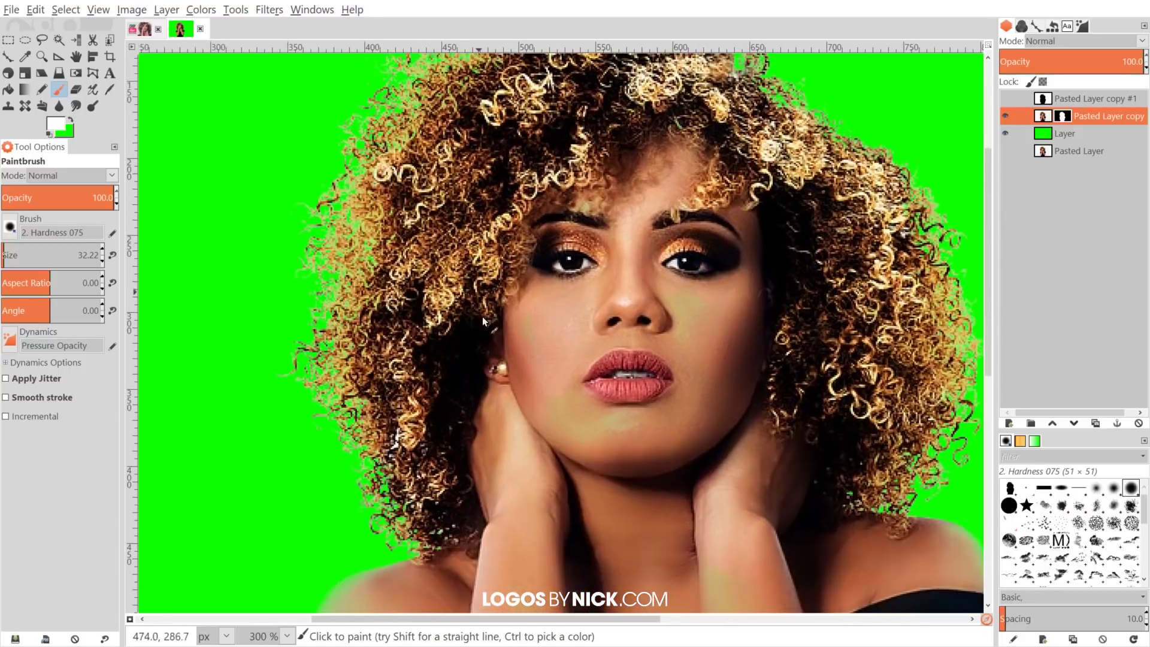
# Step: Examine the arms and shoulders for see-through areas by toggling the visibility of the green layer and the Pasted Layer
pyautogui.scroll(-10, 479, 262)
pyautogui.hscroll(1, 461, 282)
pyautogui.click(1004, 151)
pyautogui.click(1006, 132)
pyautogui.click(1006, 132)
pyautogui.click(1007, 132)
pyautogui.click(1006, 132)
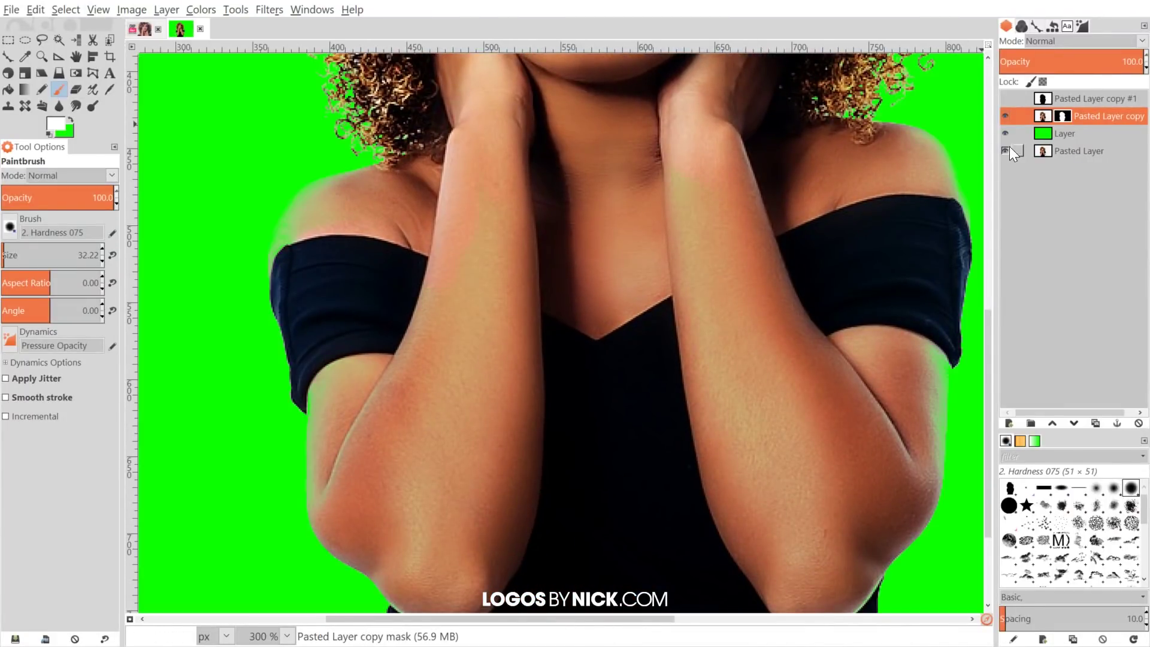
pyautogui.click(1006, 151)
pyautogui.moveTo(594, 175); pyautogui.dragTo(583, 362)
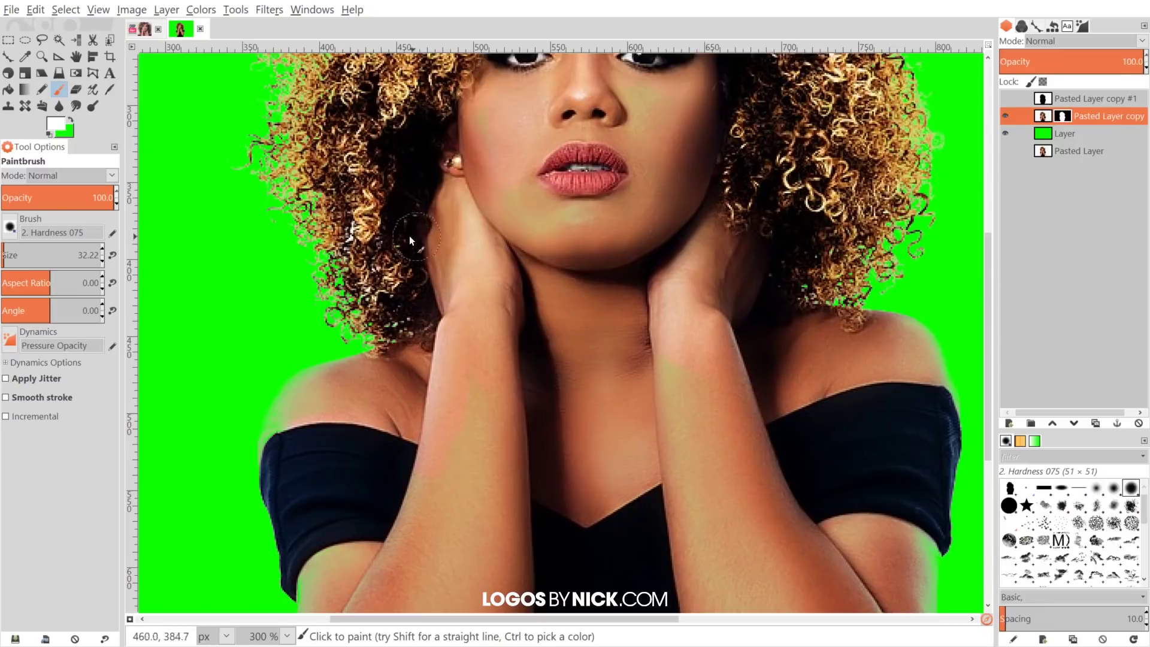
# Step: Paint the mask white just inside the left and right shoulders, keeping the brush off their outer edges
pyautogui.scroll(-5, 406, 238)
pyautogui.hscroll(-3, 701, 142)
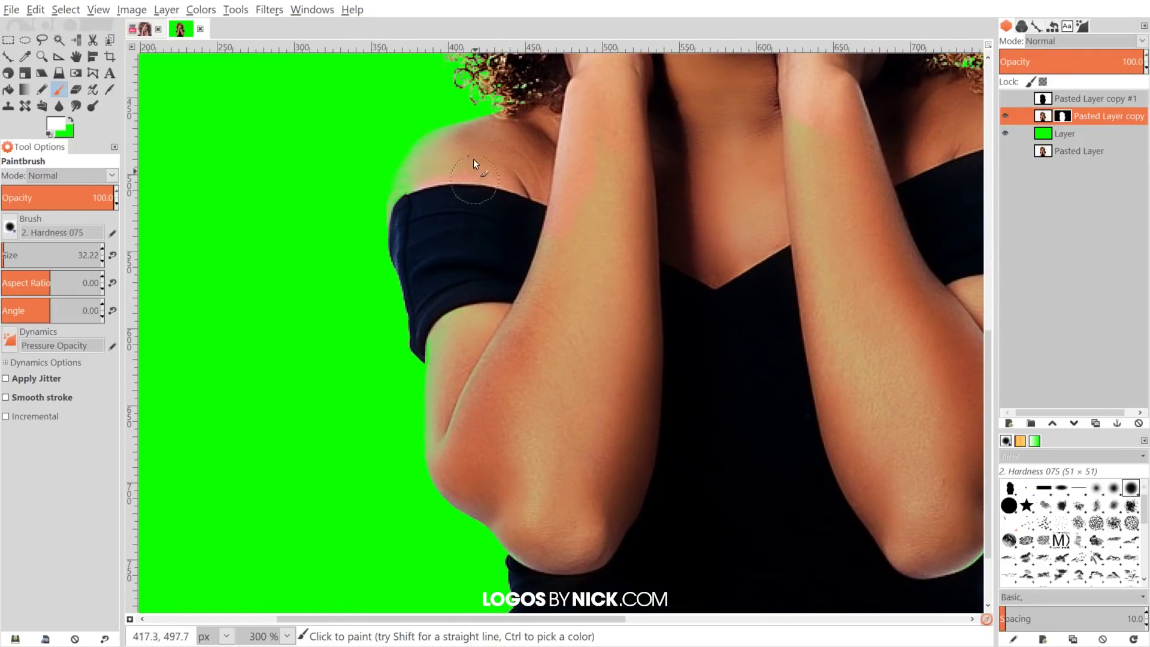
pyautogui.hscroll(-3, 411, 185)
pyautogui.scroll(2, 569, 197)
pyautogui.moveTo(556, 275)
pyautogui.mouseDown()
pyautogui.moveTo(538, 306)
pyautogui.moveTo(538, 266)
pyautogui.moveTo(526, 296)
pyautogui.moveTo(536, 274)
pyautogui.moveTo(528, 347)
pyautogui.moveTo(533, 300)
pyautogui.moveTo(570, 231)
pyautogui.mouseUp()
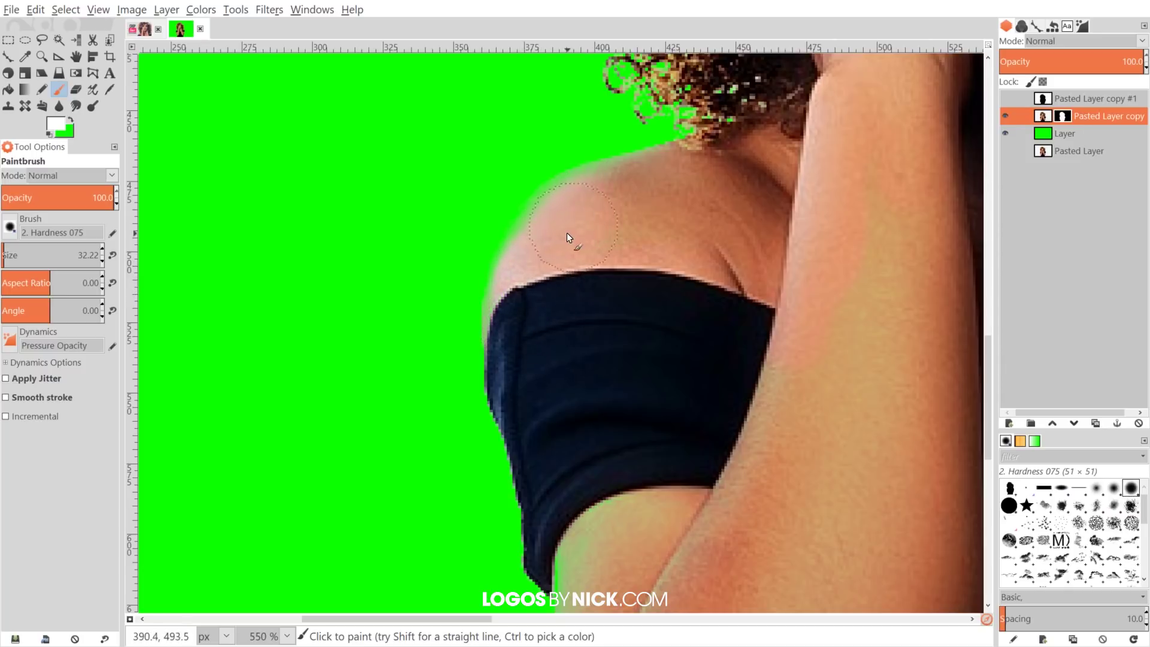
pyautogui.scroll(-4, 278, 314)
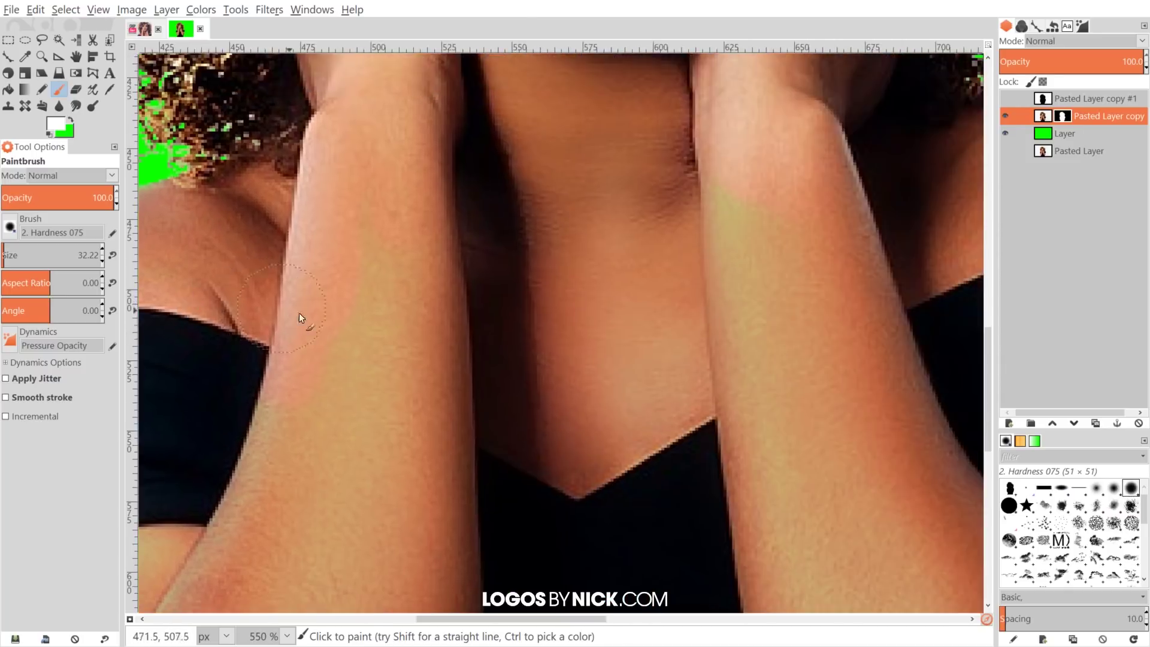
pyautogui.scroll(4, 440, 209)
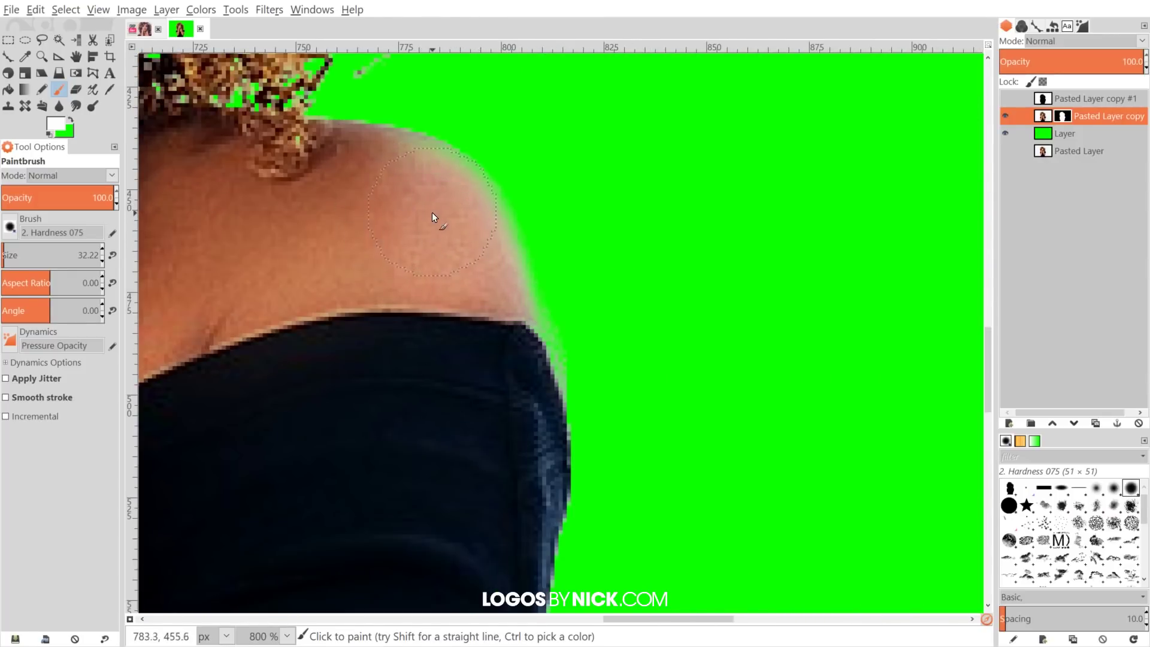
# Step: Hide the green layer and review the whole cutout against transparency
pyautogui.scroll(-5, 397, 203)
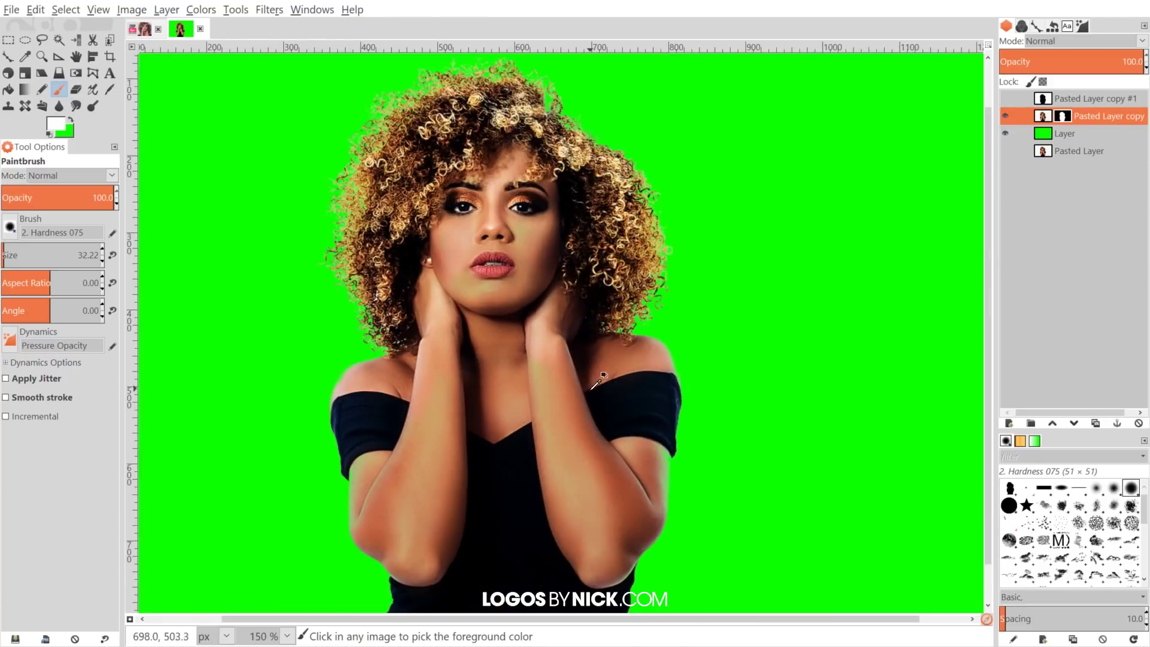
pyautogui.scroll(-1, 581, 331)
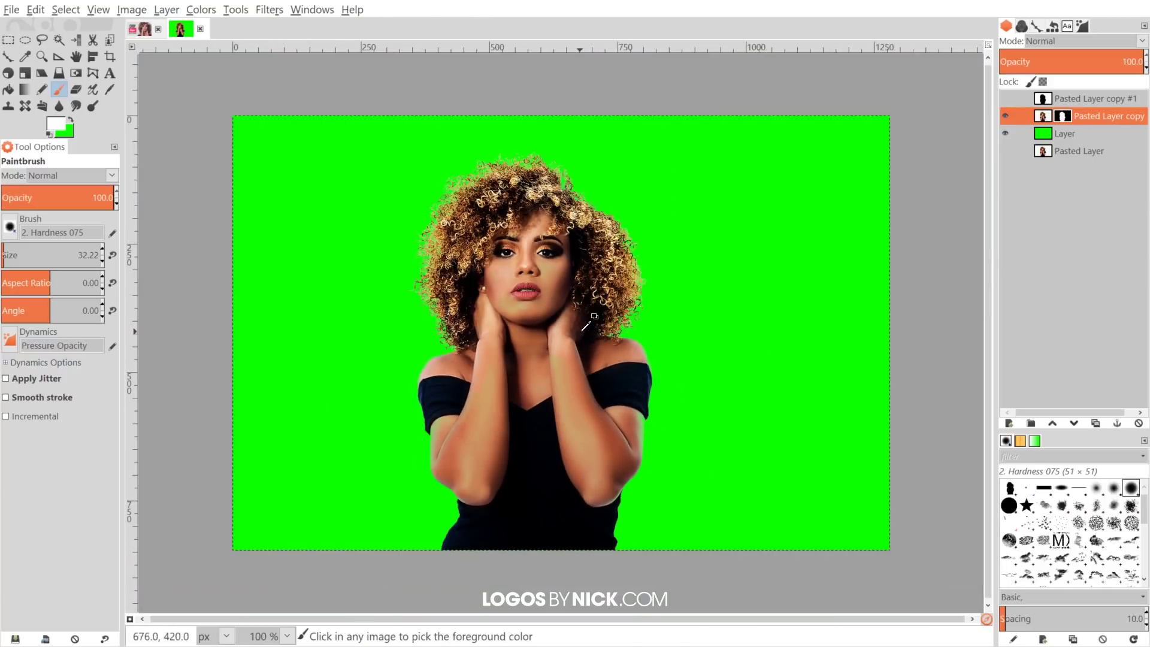
pyautogui.click(1004, 130)
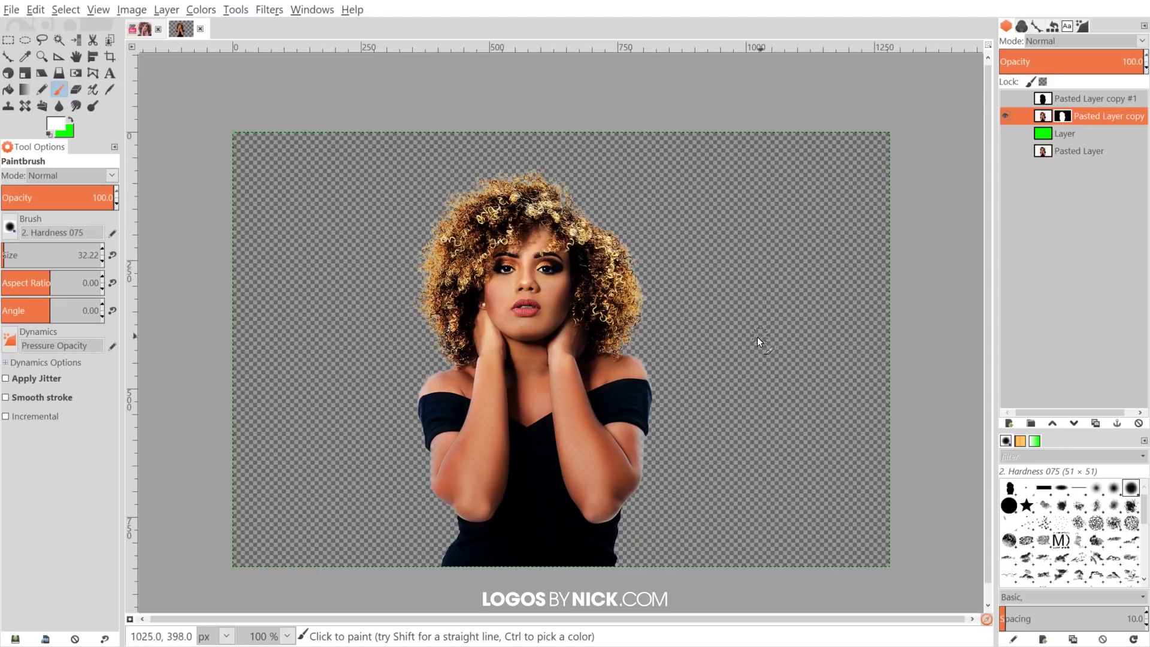
pyautogui.moveTo(760, 336); pyautogui.dragTo(754, 324)
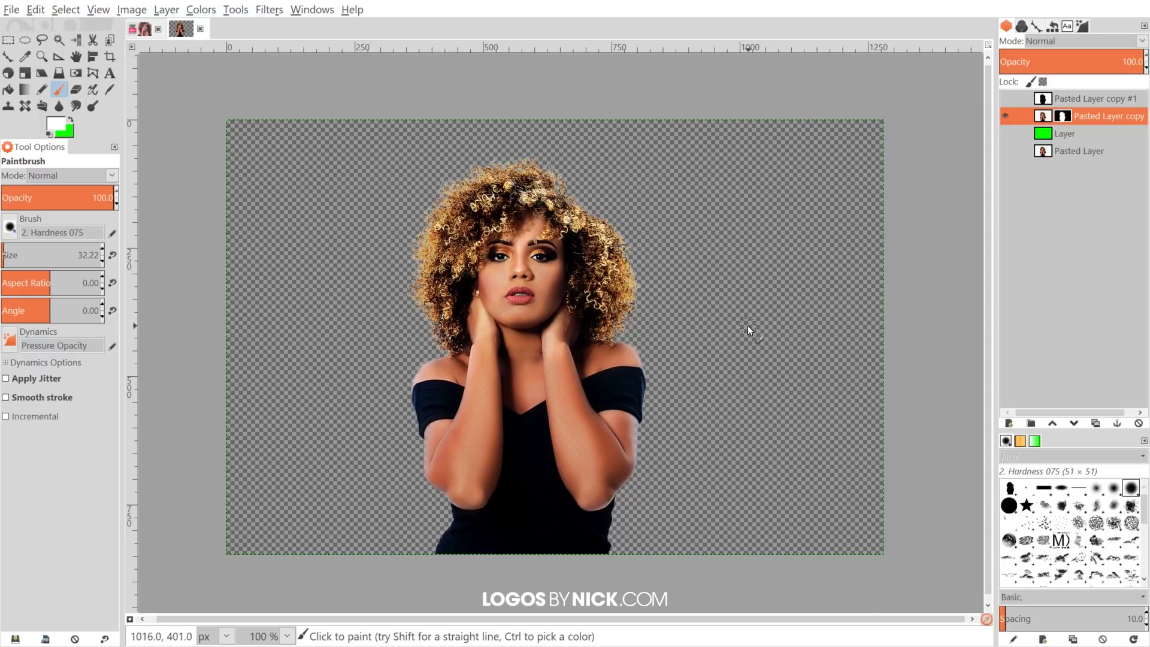